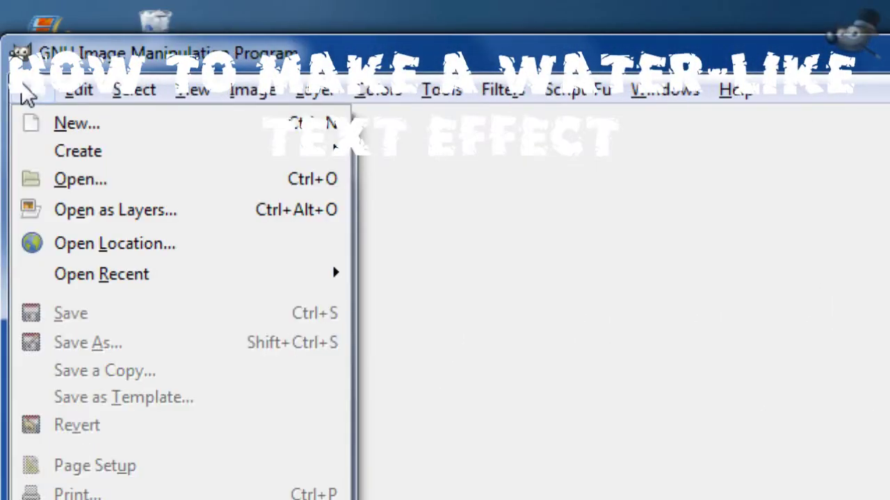
Step: Create a new 640×400 image and type 'GIMP' in a text box
click(48, 123)
click(530, 321)
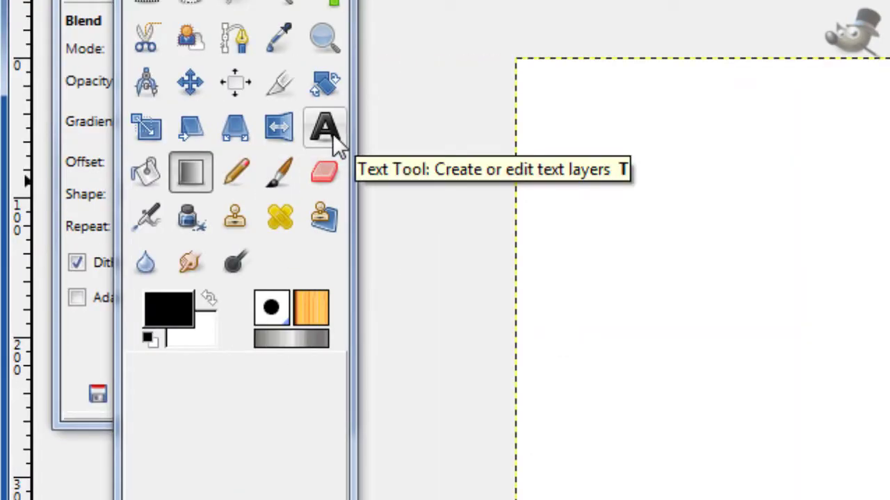
click(323, 132)
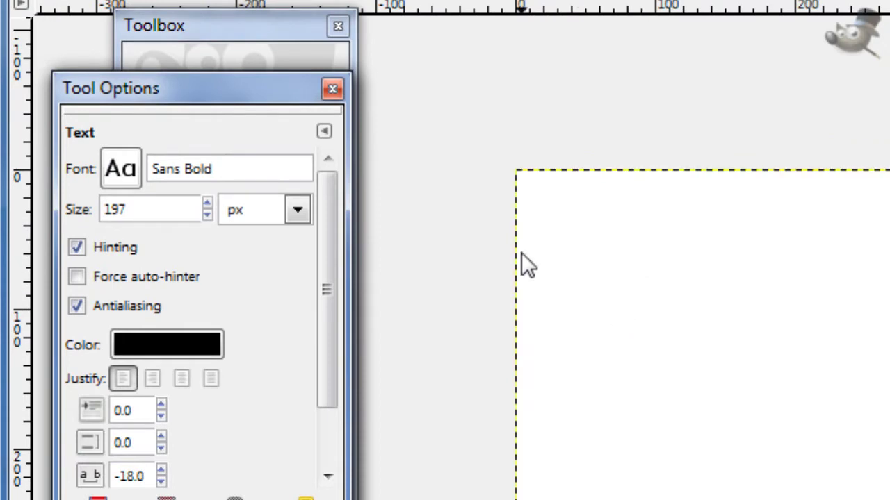
drag(542, 264, 820, 486)
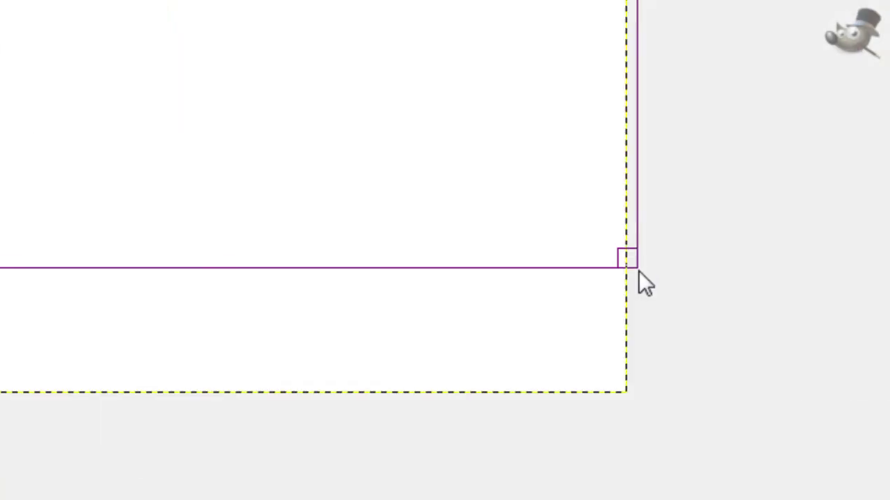
drag(639, 278, 533, 313)
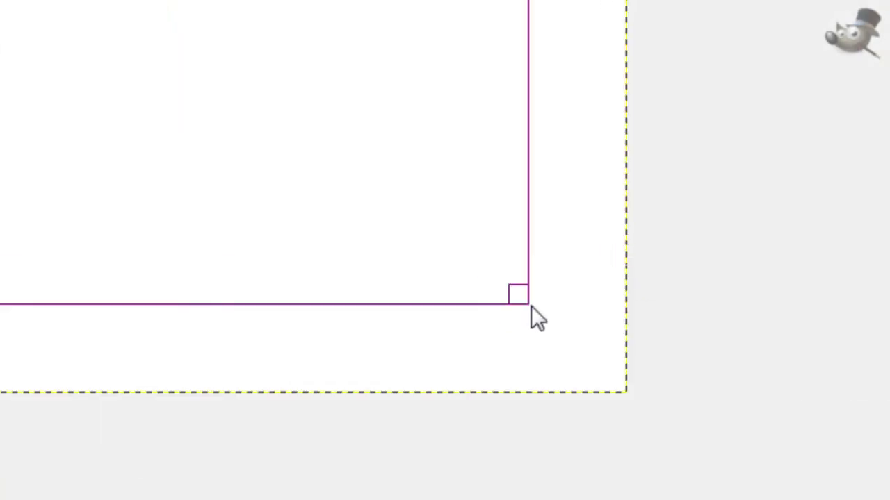
text(GIMP)
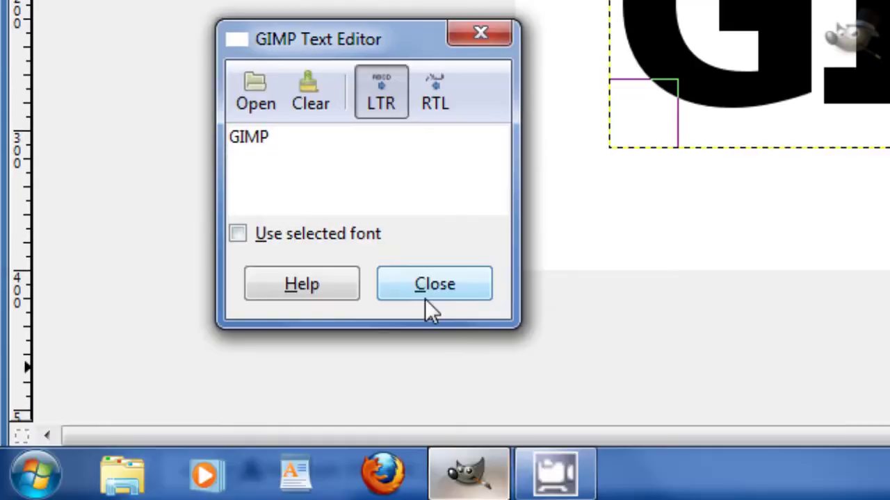
click(432, 409)
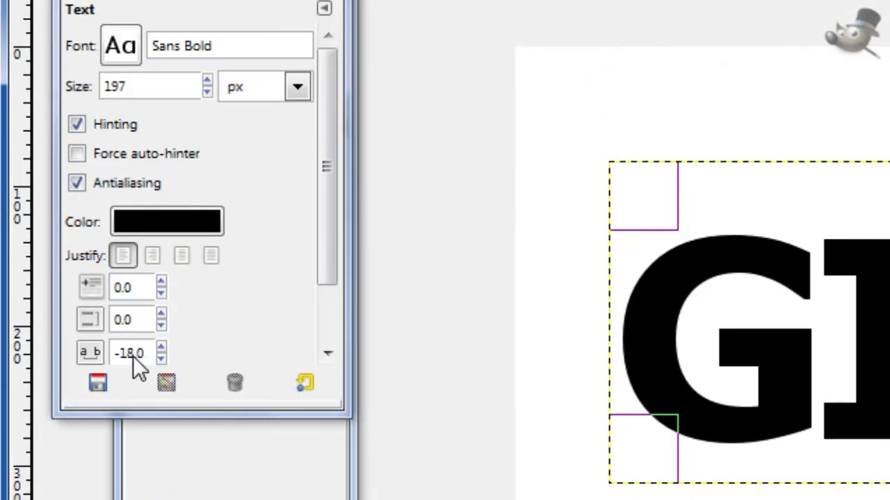
Step: Set the text's letter spacing to 0 and font to Nightclub BTN Bold at 197 px
click(142, 241)
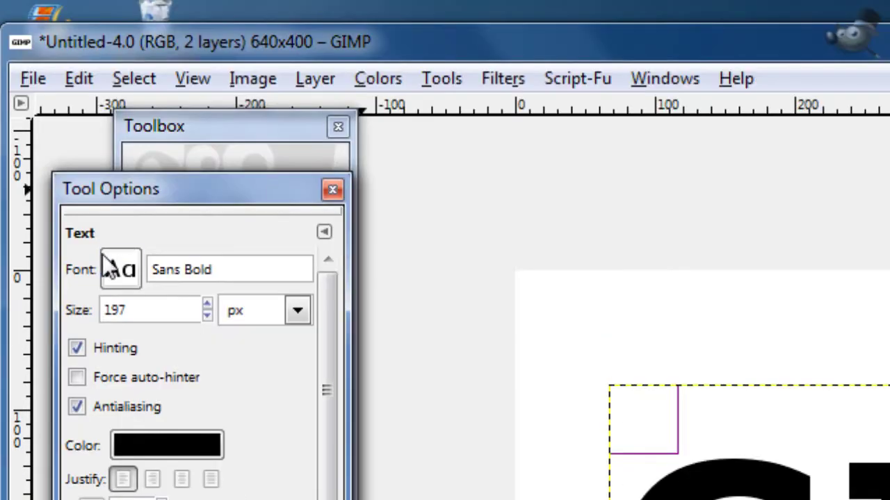
click(121, 46)
scroll(218, 352, up, 10)
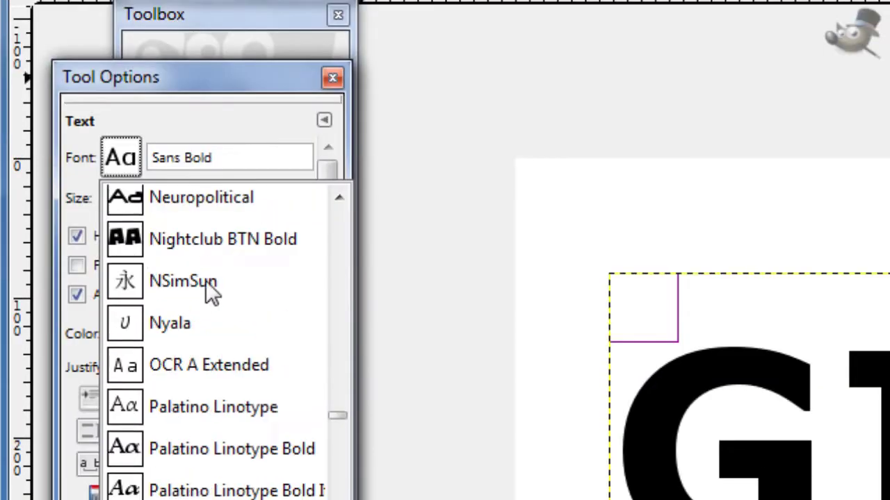
click(234, 236)
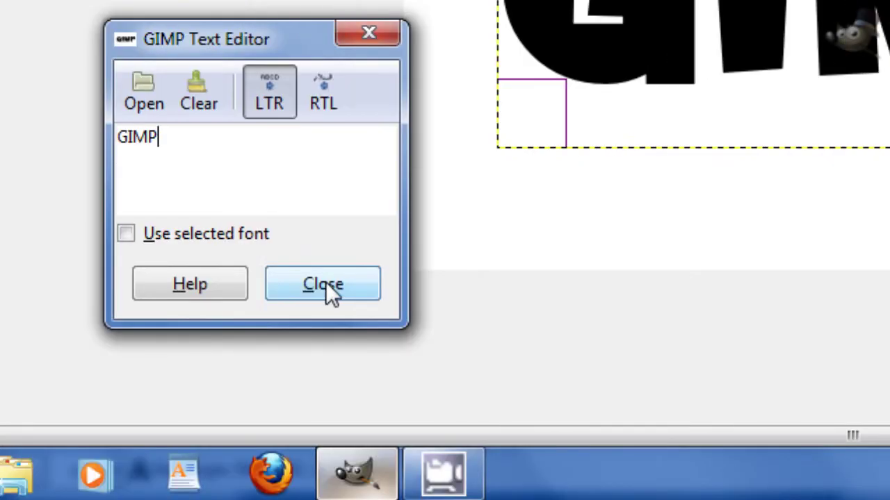
click(322, 287)
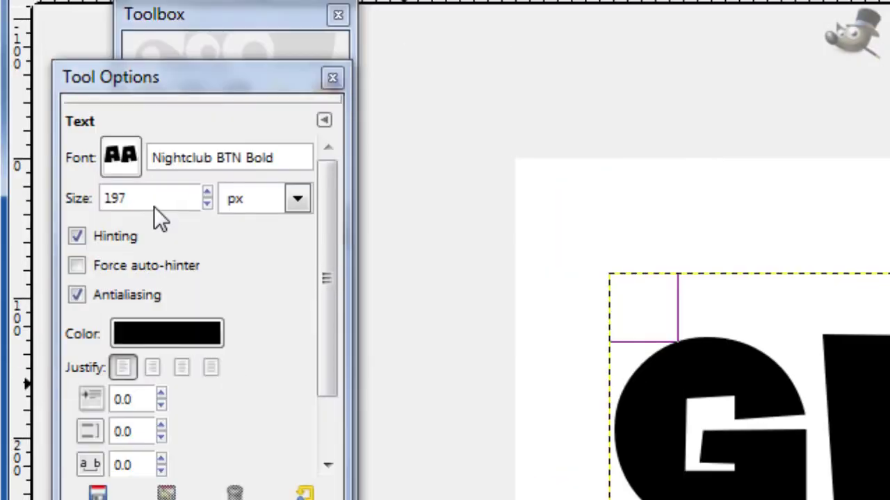
click(137, 171)
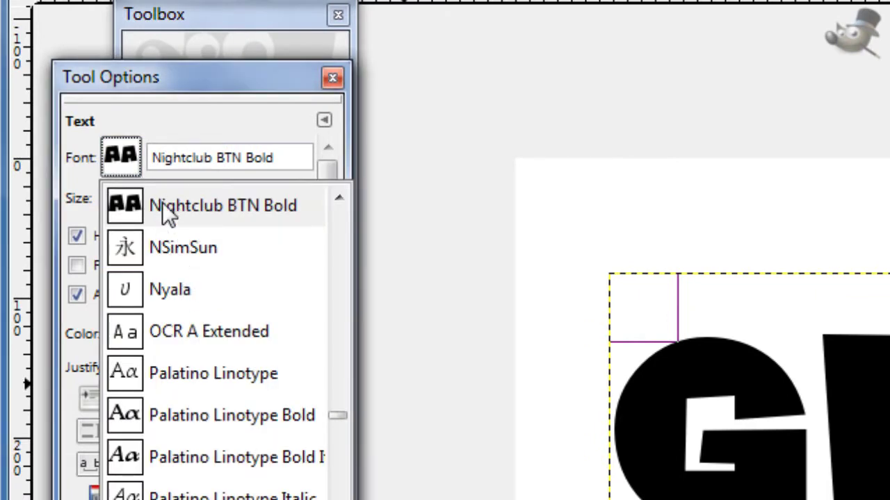
click(132, 169)
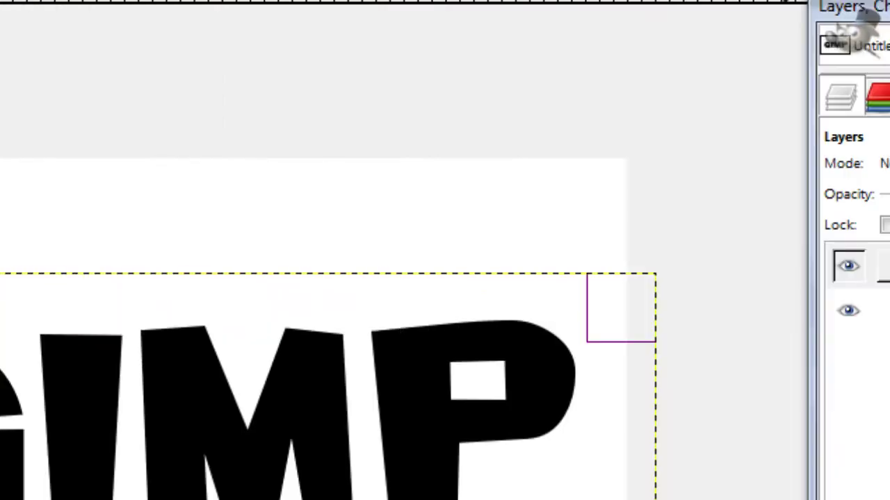
Step: Select the GIMP letter shape via Alpha to Selection and add a new layer
right_click(723, 285)
click(531, 365)
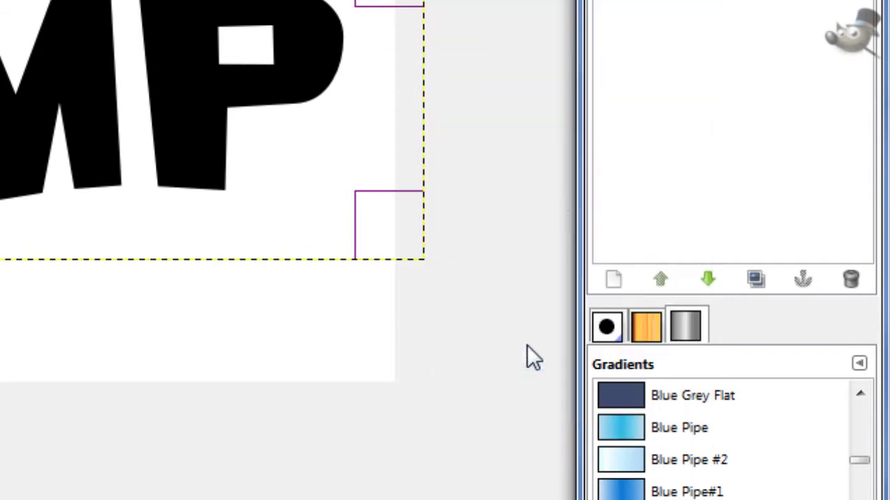
click(702, 201)
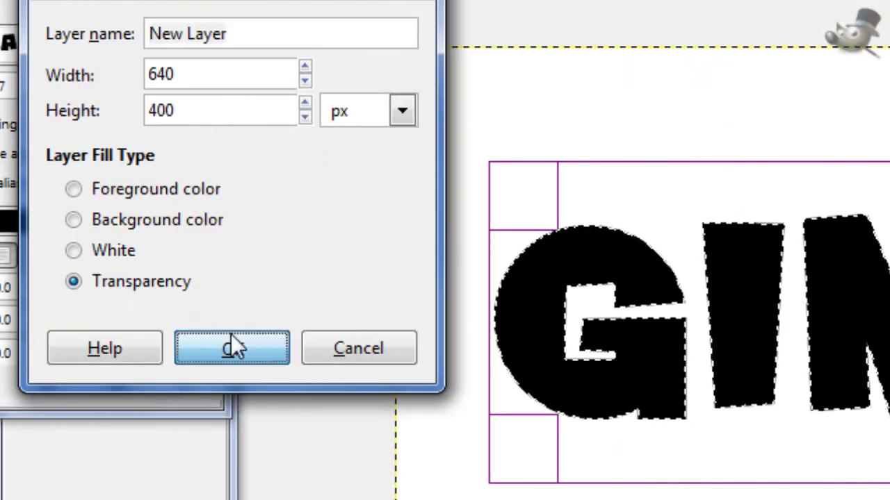
click(234, 346)
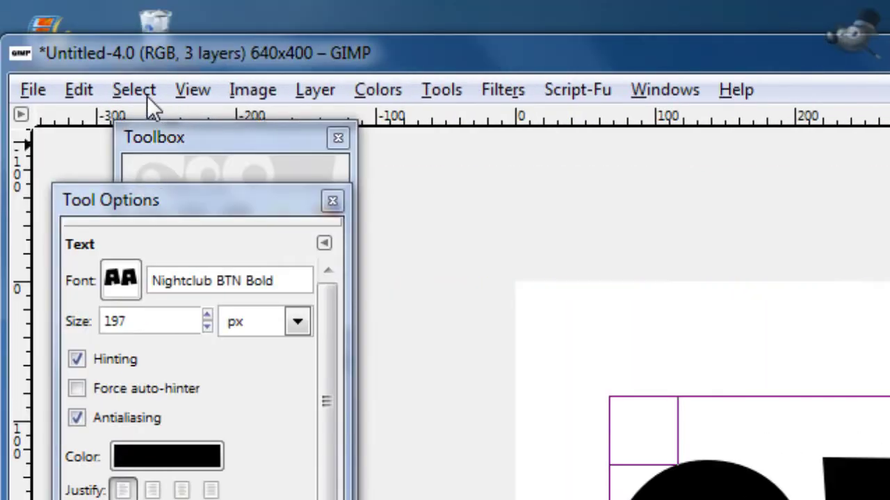
Step: Grow the letter selection by 7 pixels
click(142, 90)
click(202, 230)
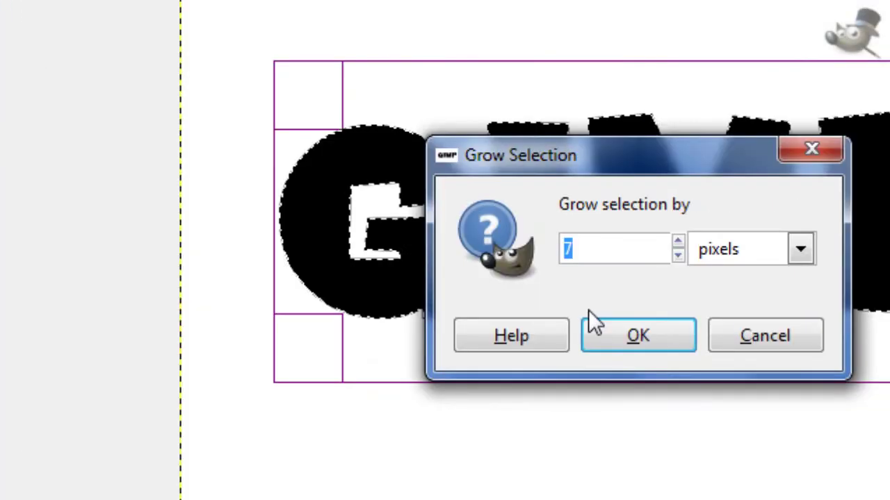
click(589, 314)
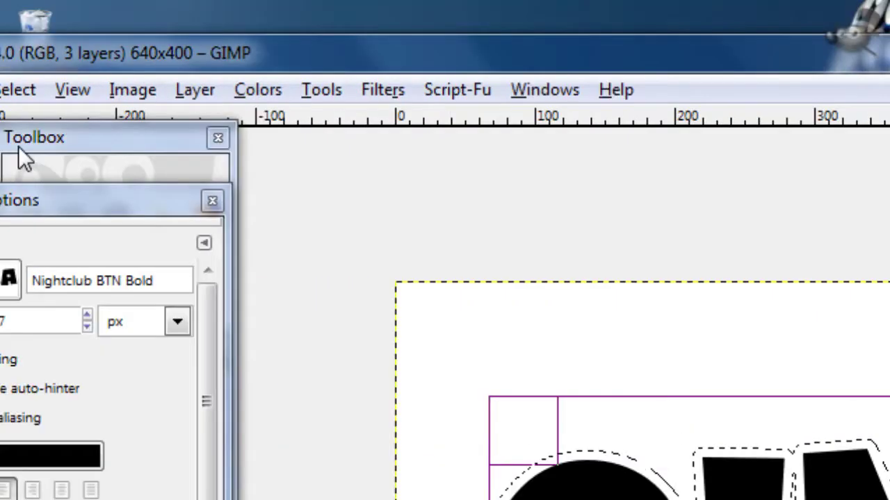
click(19, 147)
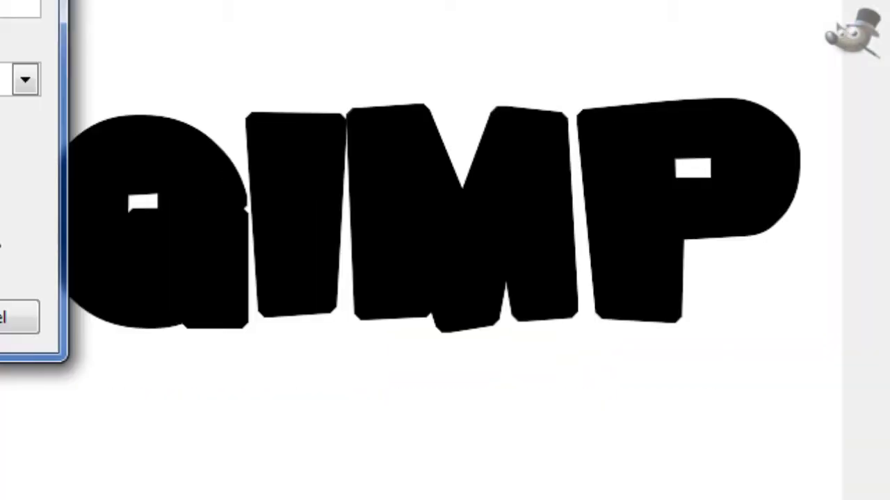
Step: Add a fourth layer and shrink the letter selection
click(235, 318)
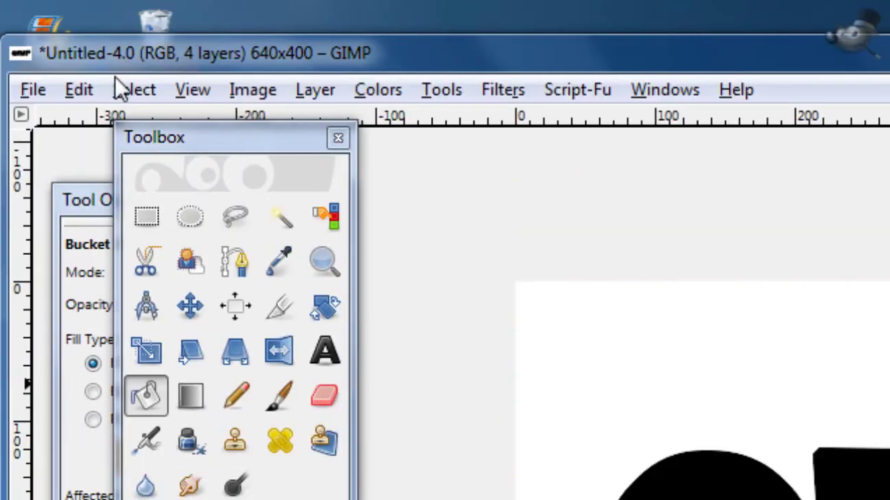
click(132, 90)
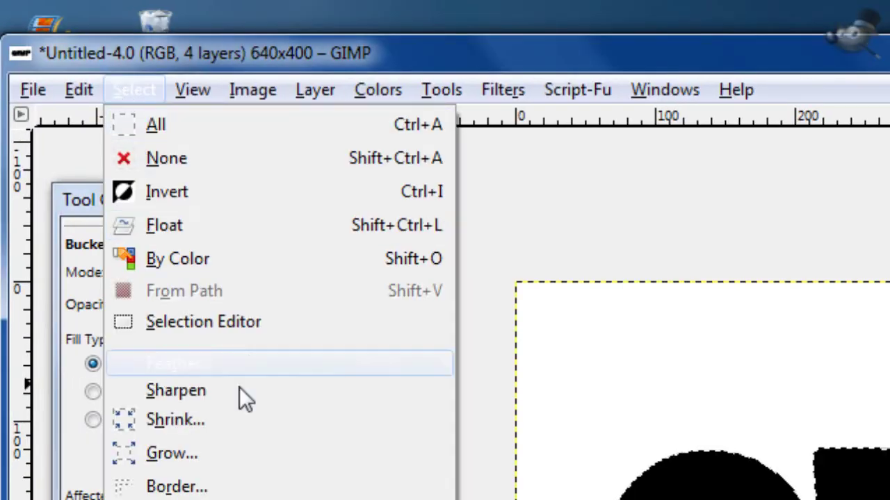
click(228, 421)
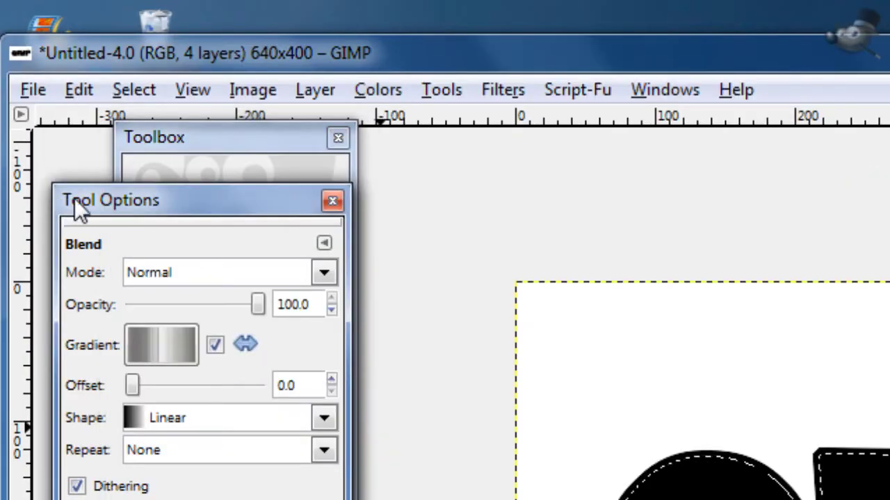
Step: Blend a non-reversed Brushed Aluminium gradient down the letters, then deselect everything
click(155, 350)
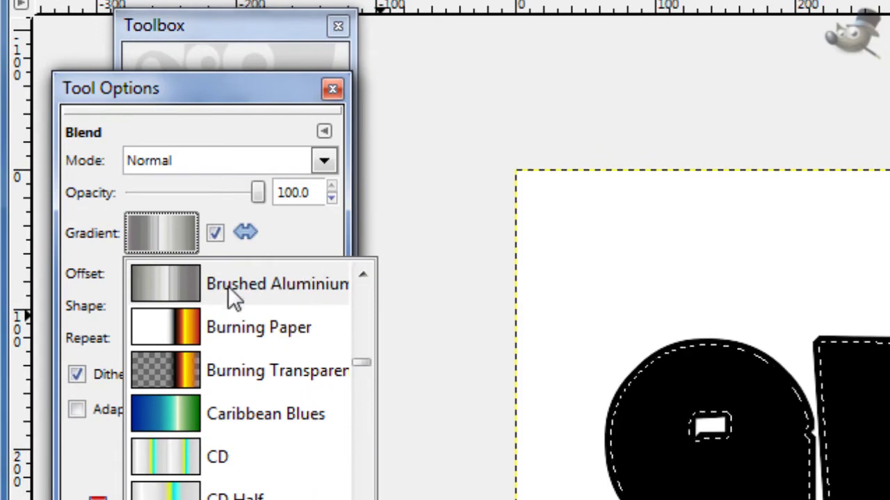
click(184, 239)
click(243, 232)
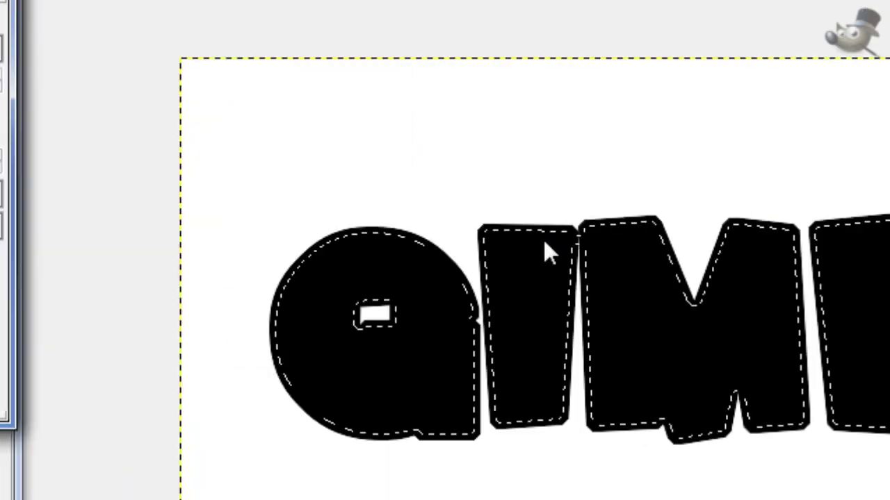
drag(875, 335, 876, 484)
drag(538, 374, 539, 427)
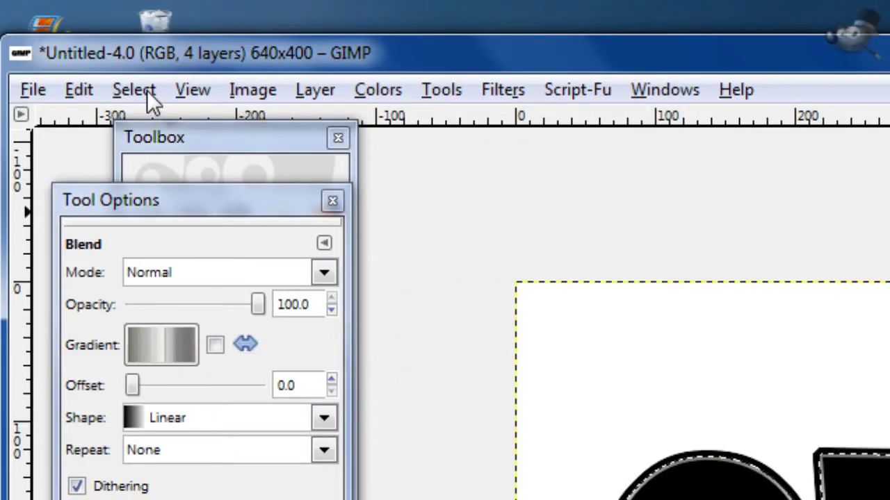
click(134, 90)
click(157, 159)
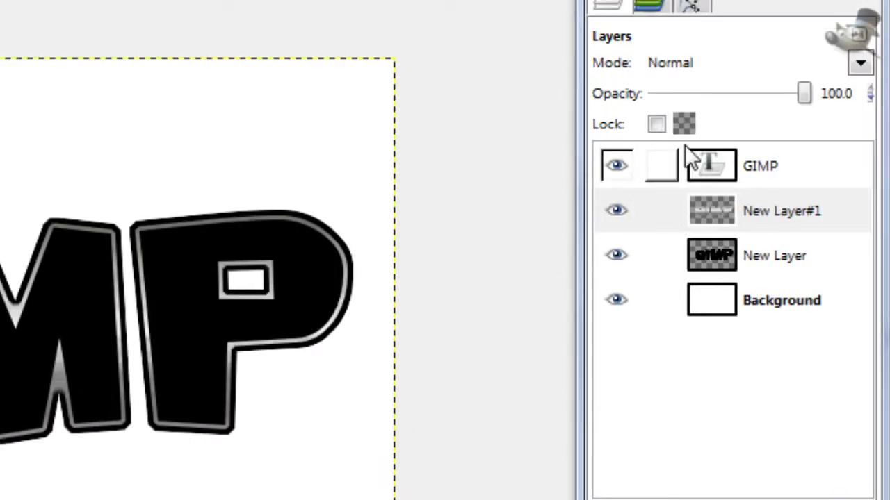
Step: Lock the GIMP text layer's transparency and resize it to the full image size
click(695, 161)
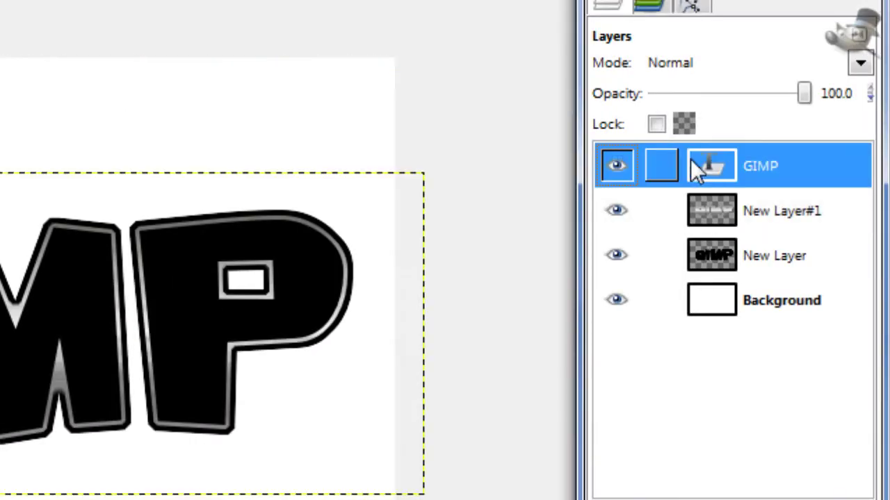
click(655, 125)
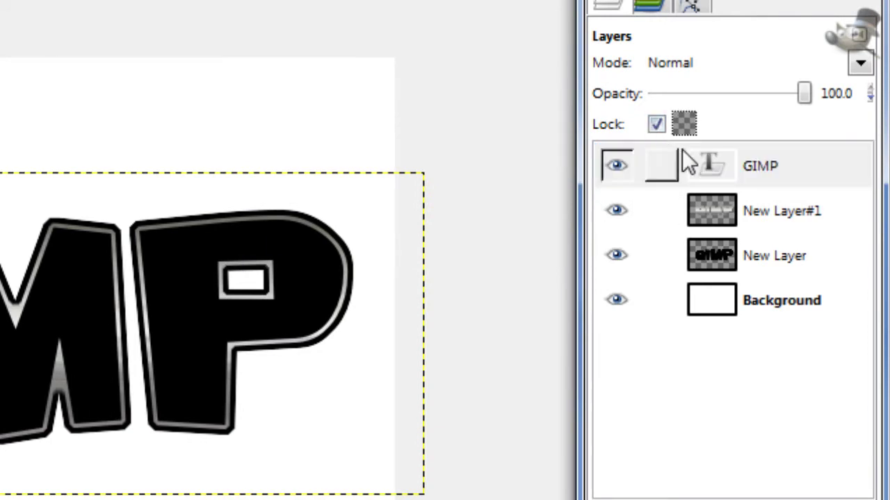
click(716, 164)
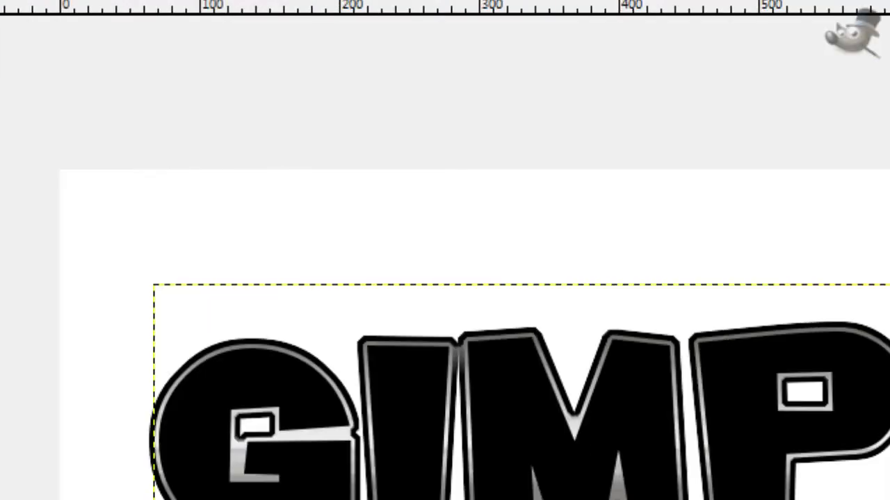
right_click(746, 295)
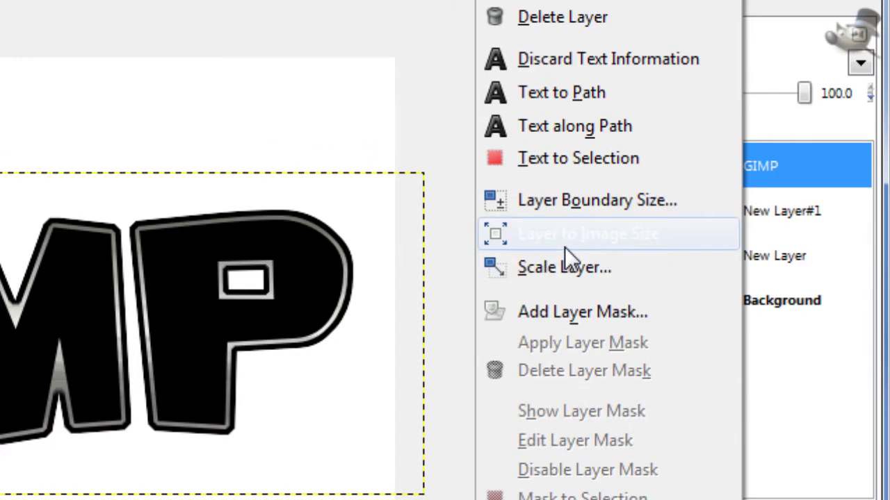
click(567, 345)
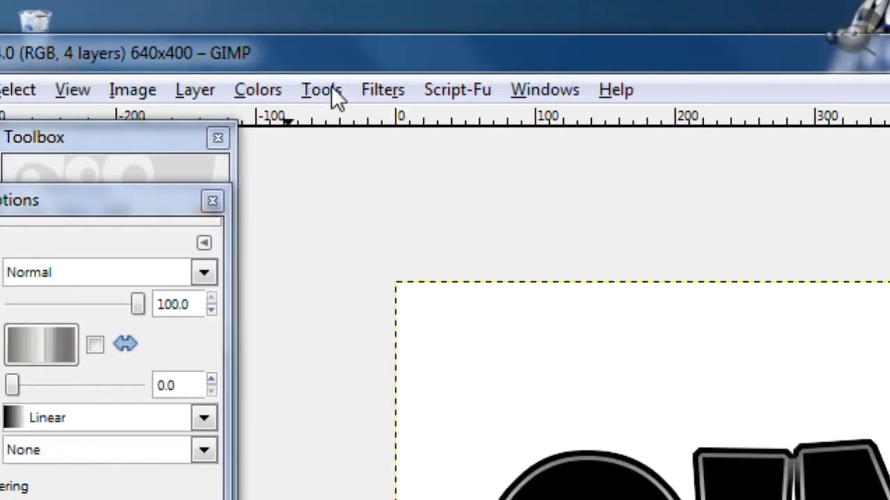
Step: Render Solid Noise on the letters with X/Y size 16, detail 1 and a randomized seed
click(271, 89)
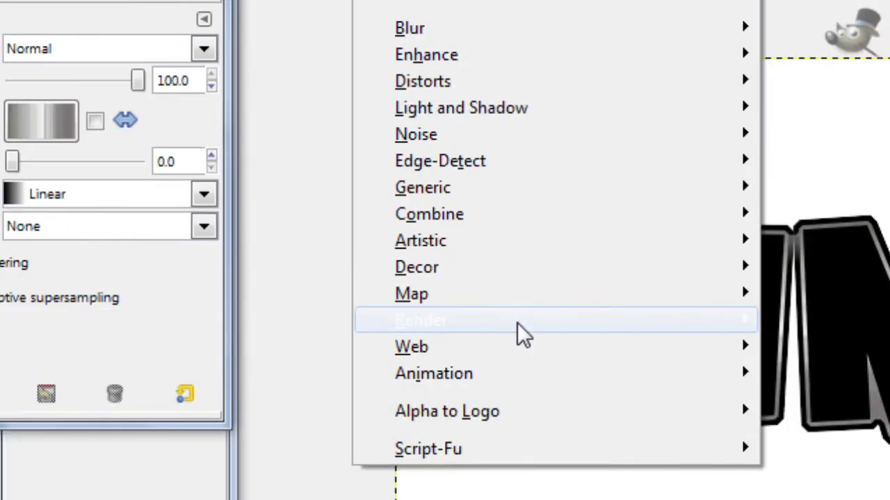
mouse_move(435, 320)
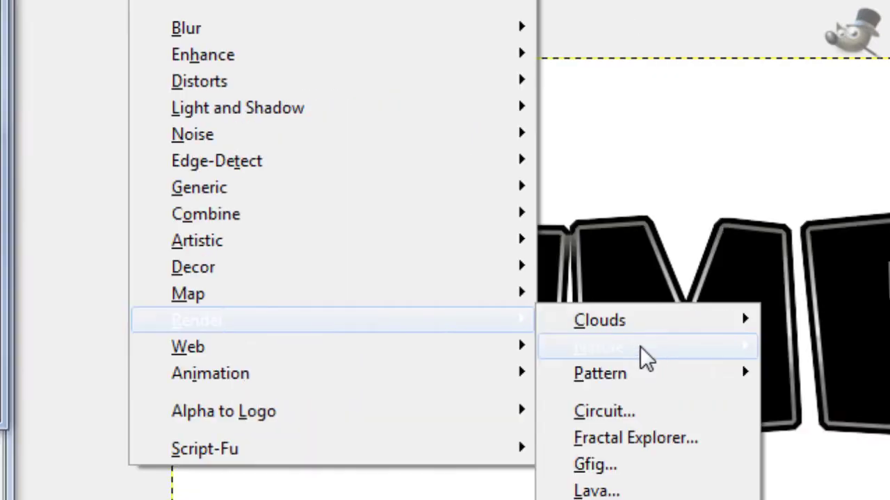
mouse_move(862, 323)
click(889, 347)
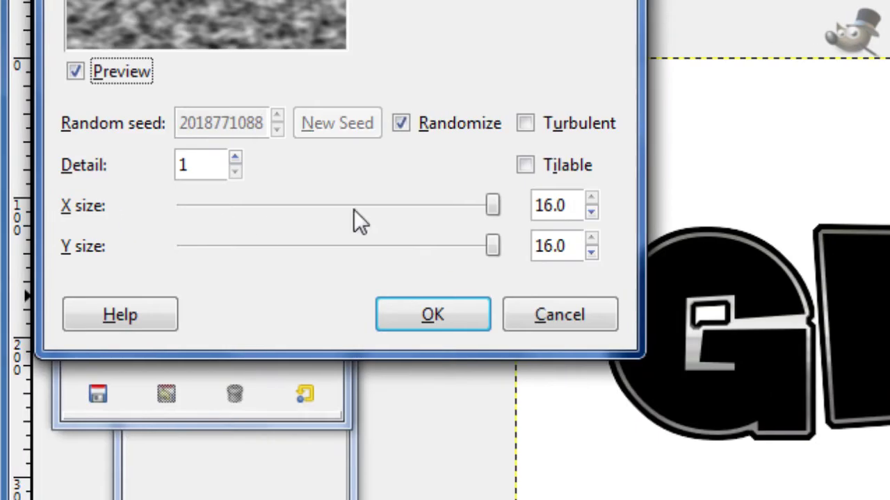
click(588, 237)
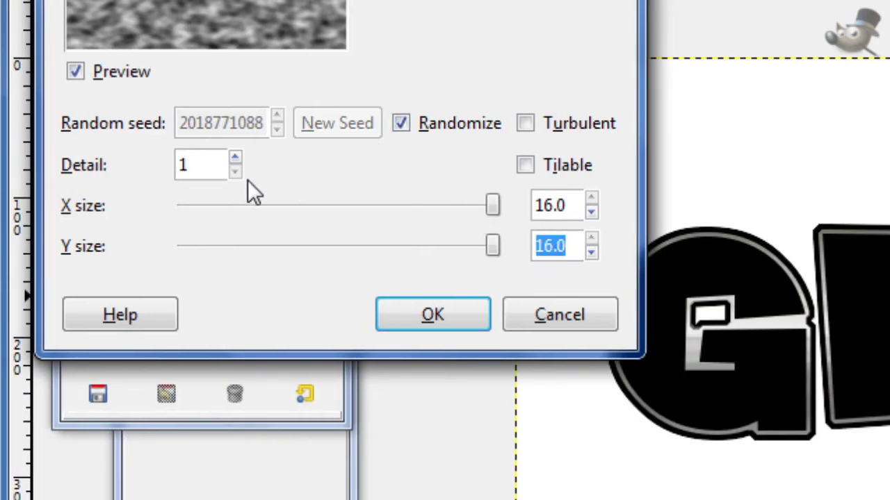
double_click(415, 131)
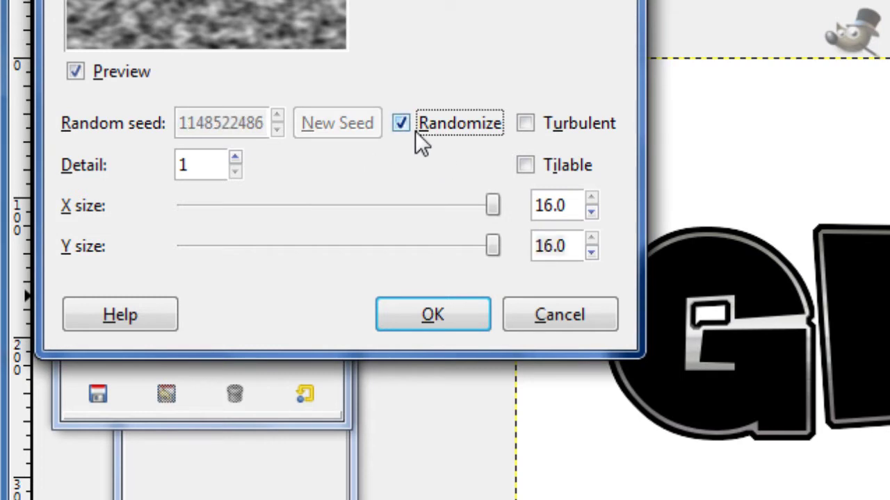
click(235, 157)
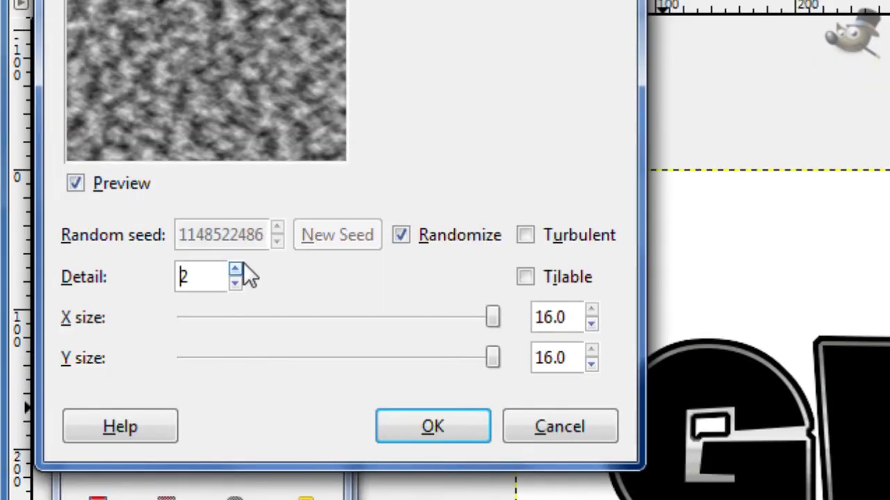
click(235, 157)
double_click(235, 172)
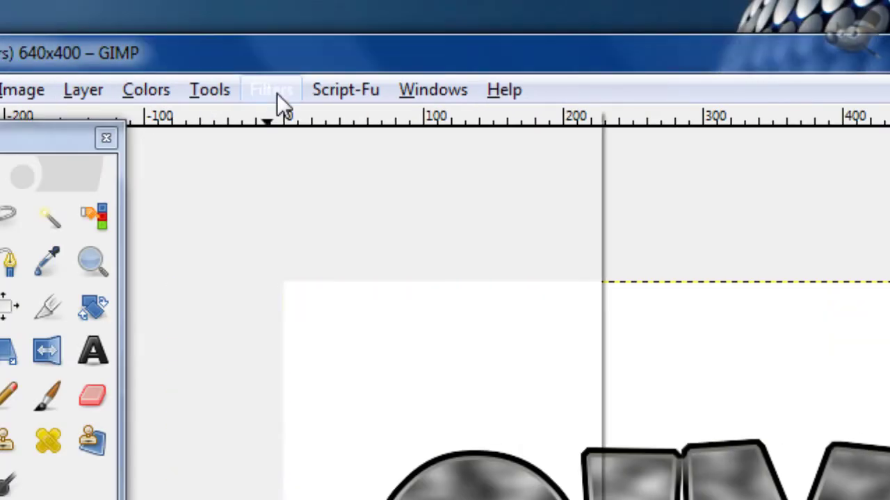
click(277, 94)
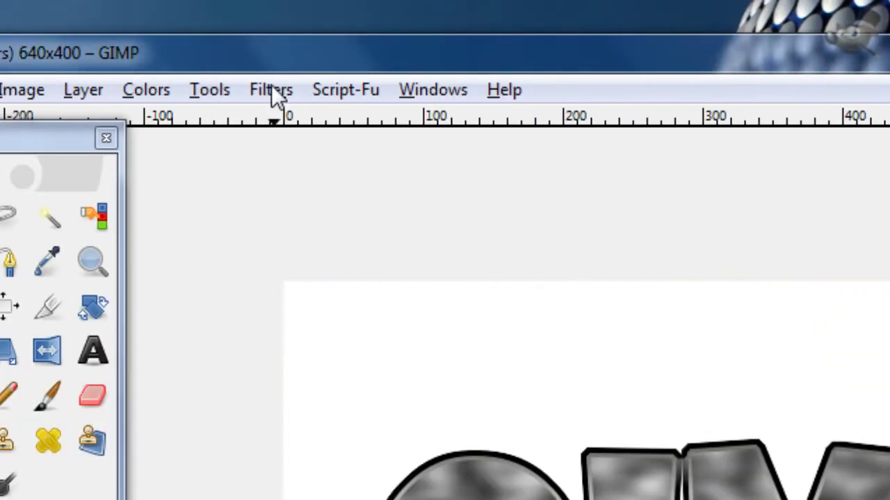
Step: Apply the plasti-wrap script with Neon Radius 10 and final layer Copy 10
click(345, 90)
mouse_move(271, 90)
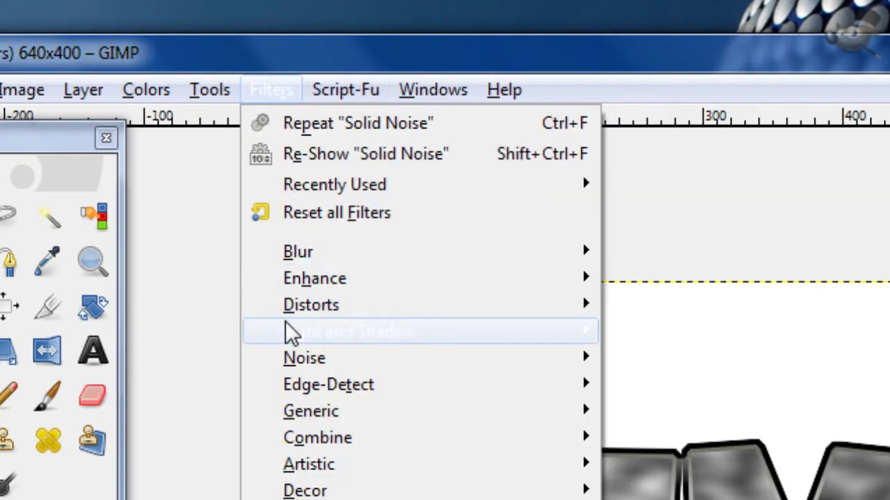
mouse_move(285, 323)
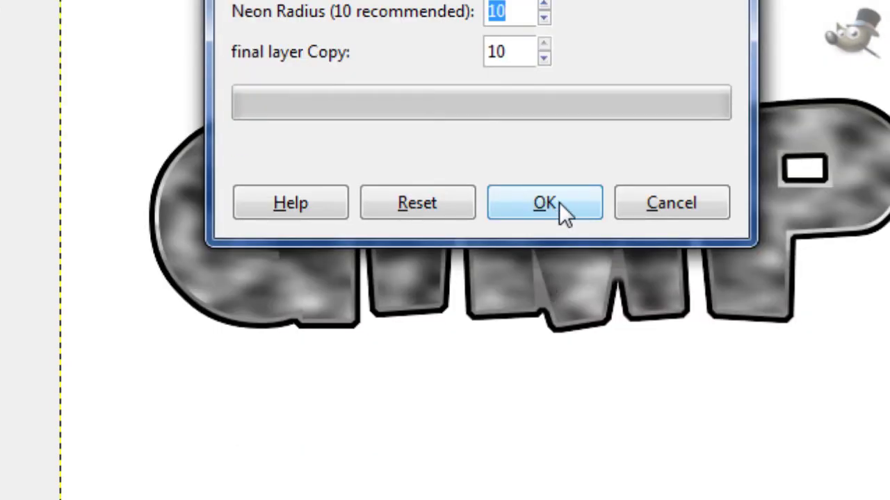
click(556, 426)
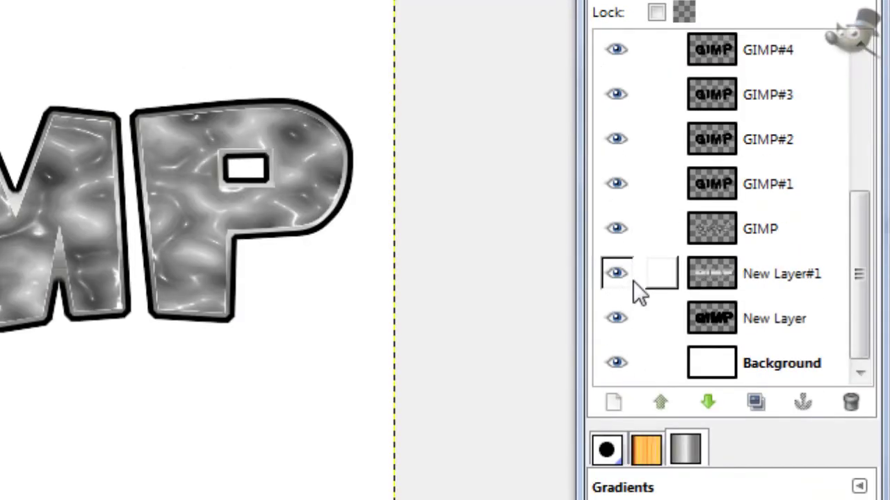
Step: Hide the outline and background layers and merge the visible plastic-wrap copies into GIMP
click(616, 320)
click(613, 355)
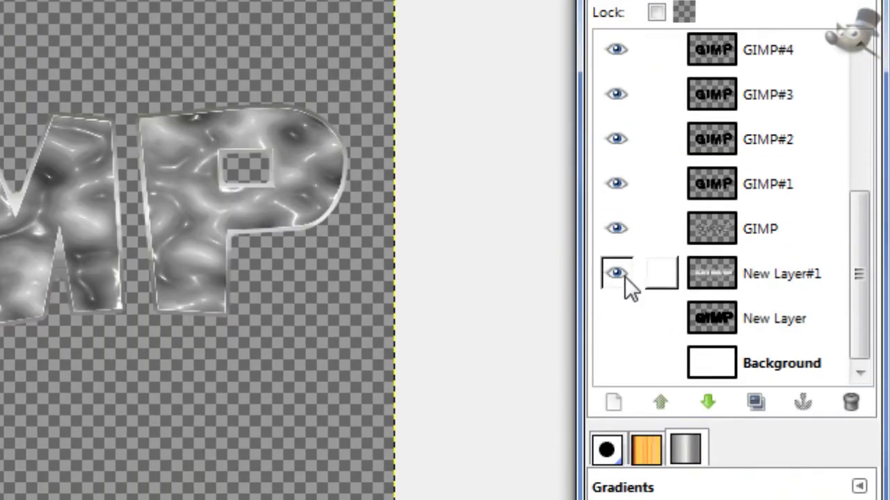
click(622, 274)
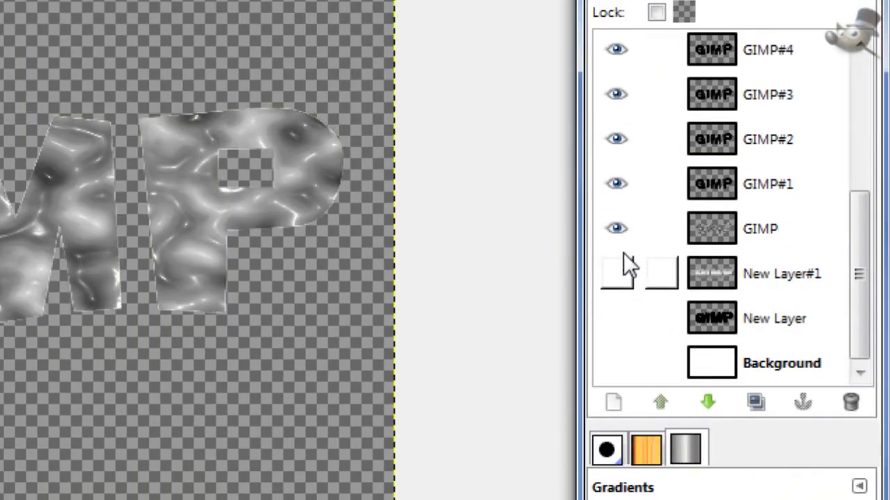
click(638, 228)
click(617, 229)
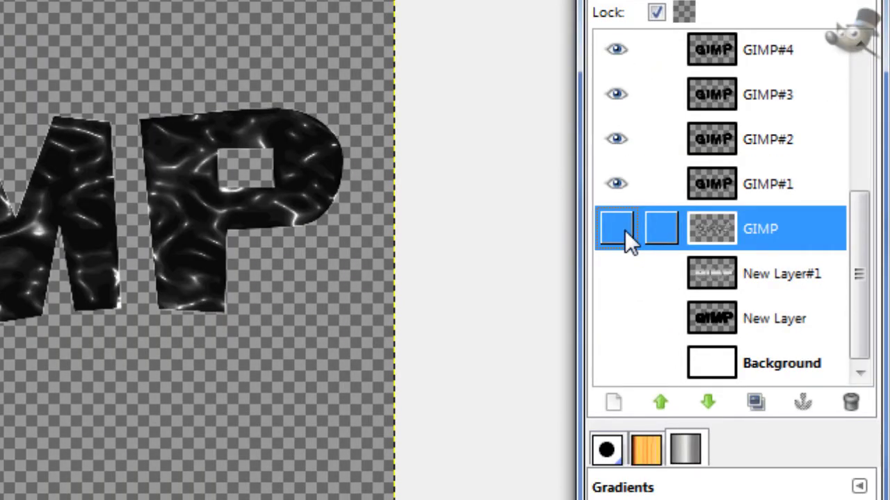
click(621, 229)
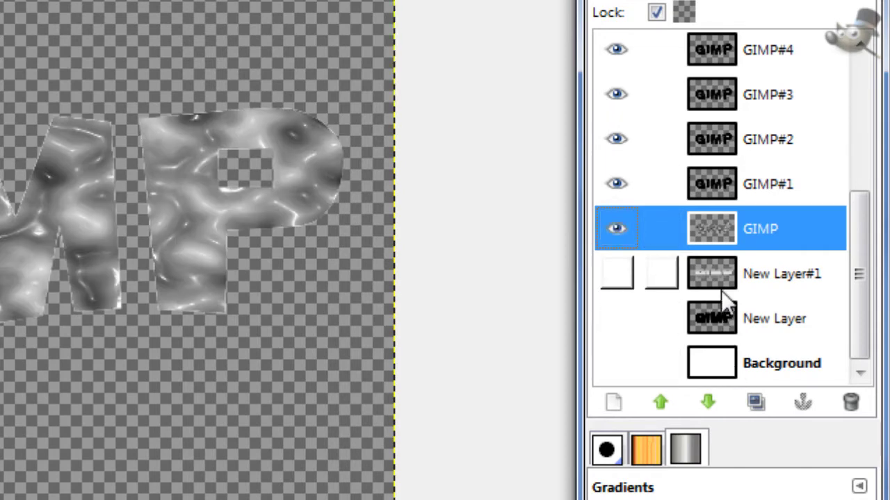
right_click(712, 228)
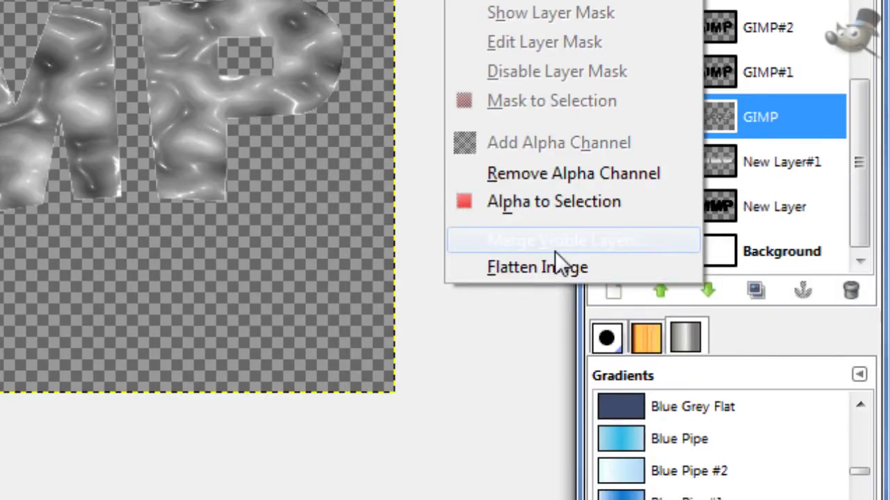
click(555, 240)
click(274, 181)
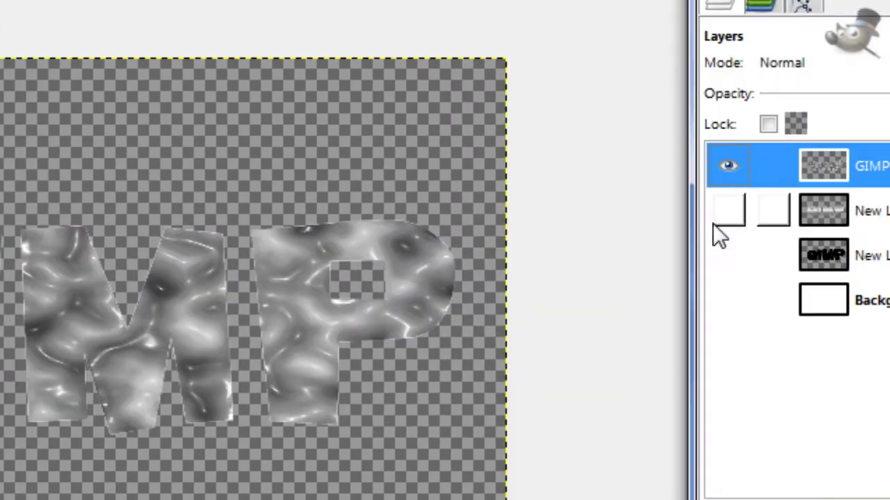
Step: Make the metallic outline, black outline and white background layers visible again
click(716, 212)
click(716, 257)
click(716, 301)
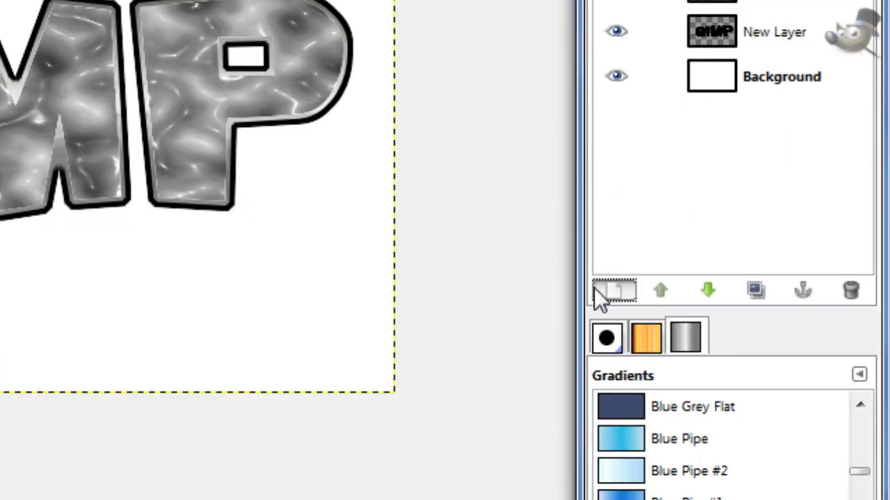
click(595, 291)
Step: Create New Layer#2, select the GIMP letter shape and pick the Deep Sea gradient
click(228, 322)
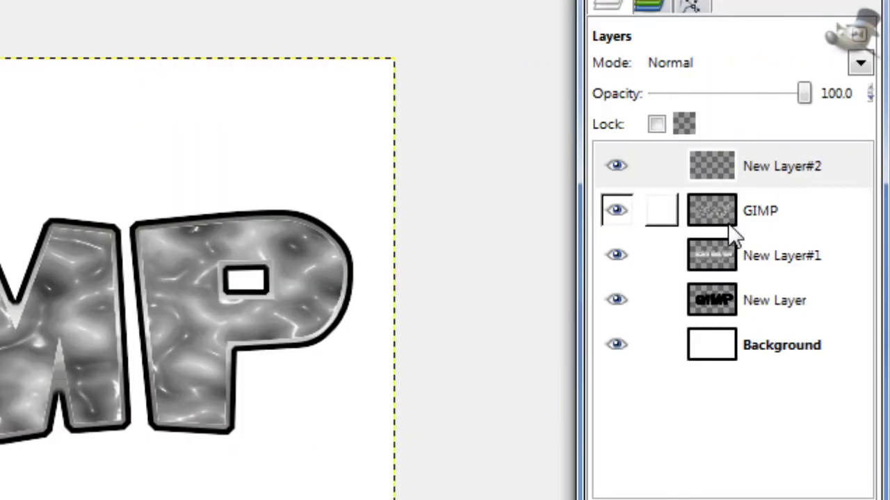
right_click(728, 223)
click(609, 426)
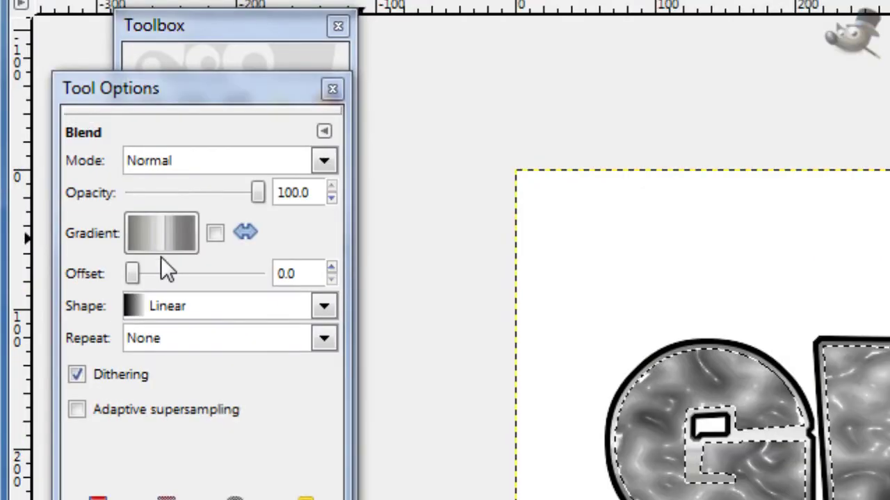
click(167, 251)
scroll(306, 417, down, 5)
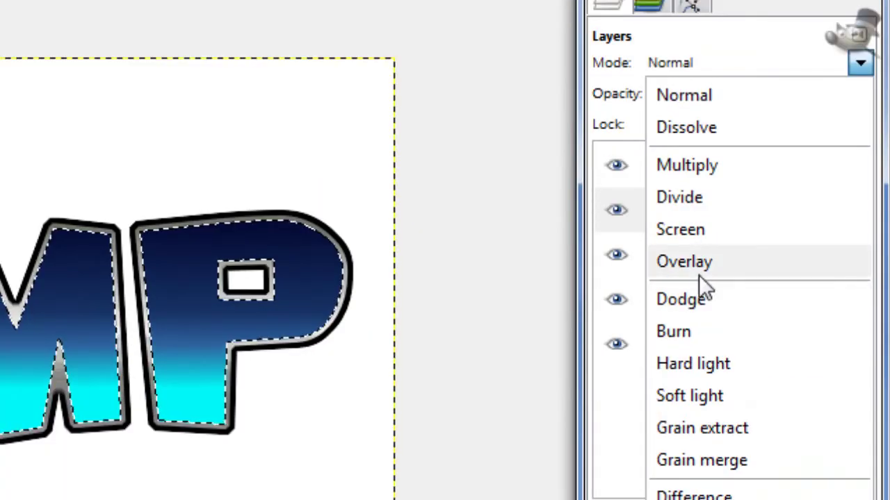
Step: Redraw the Deep Sea gradient vertically across the letters on New Layer#2 in Overlay mode
click(695, 375)
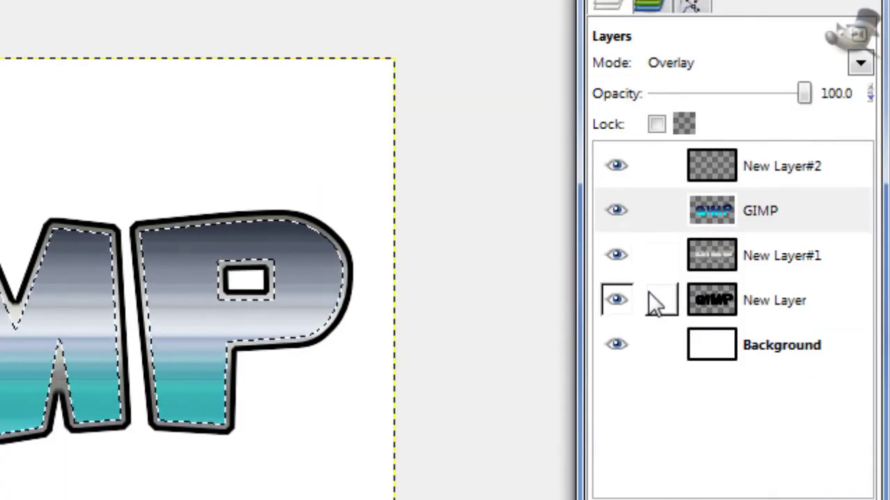
key(ctrl+z)
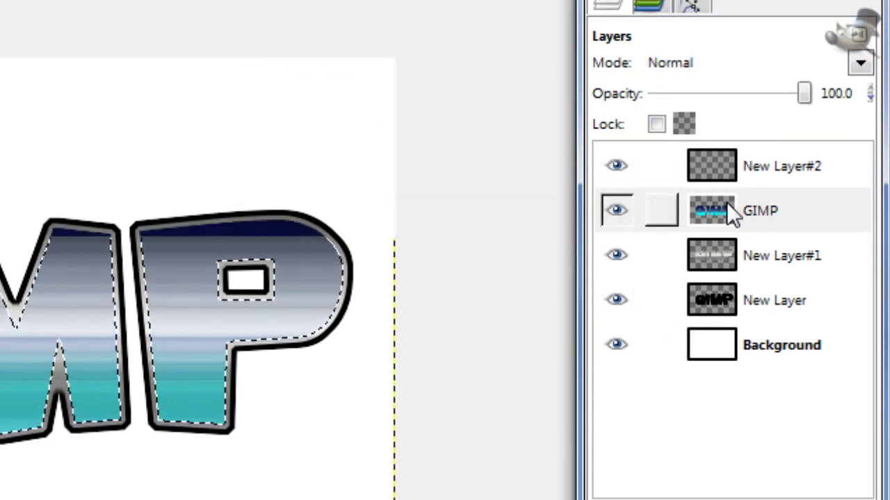
key(ctrl+z)
click(775, 168)
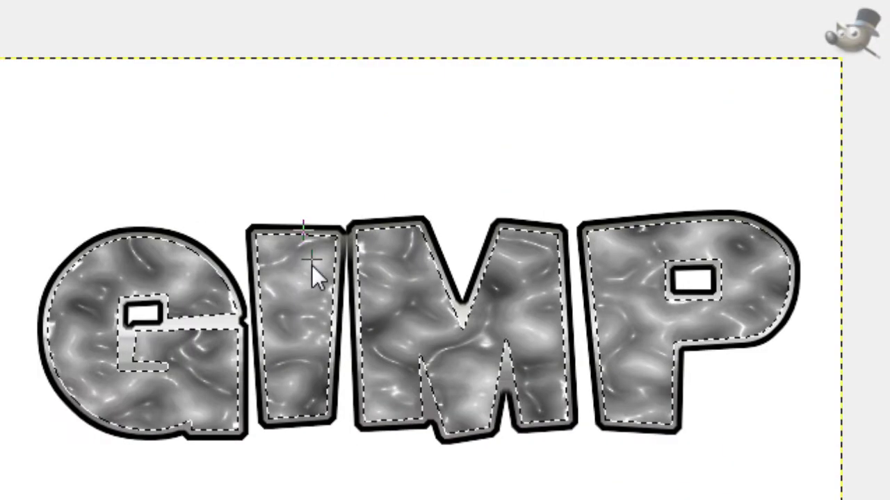
drag(311, 264, 303, 425)
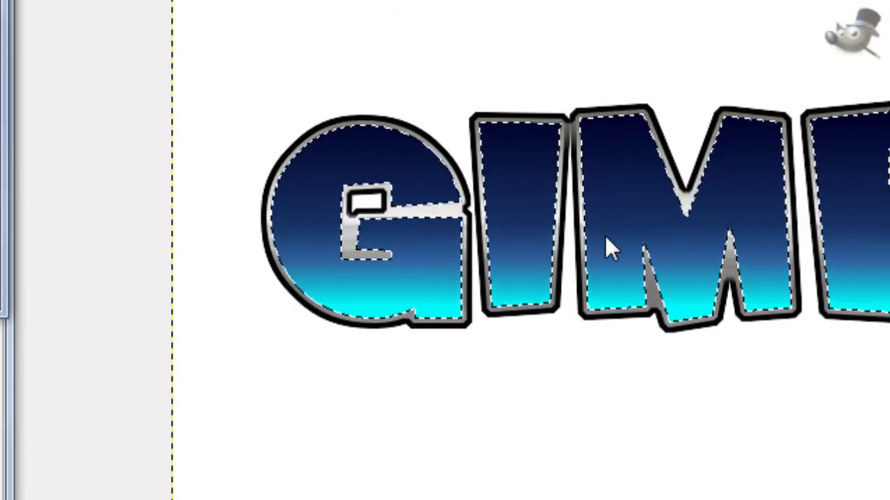
key(ctrl+y)
scroll(521, 223, up, 3)
mouse_move(526, 209)
mouse_down()
mouse_move(512, 316)
mouse_move(525, 360)
mouse_up()
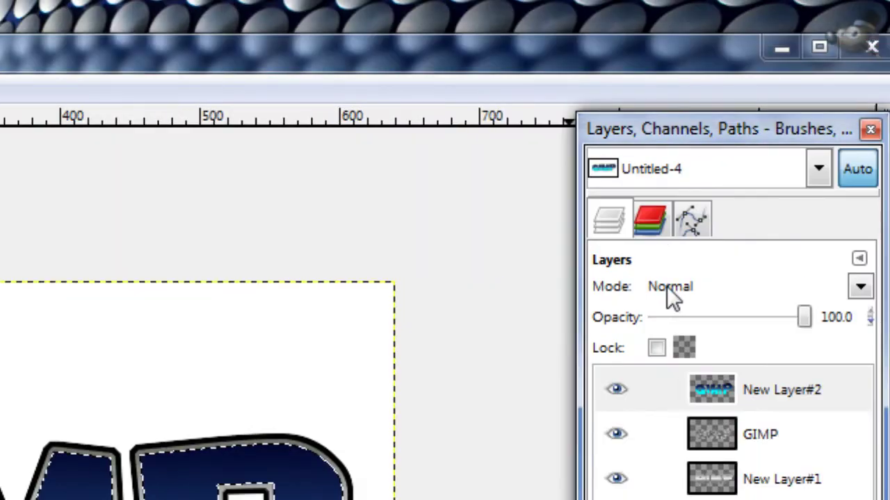
click(669, 294)
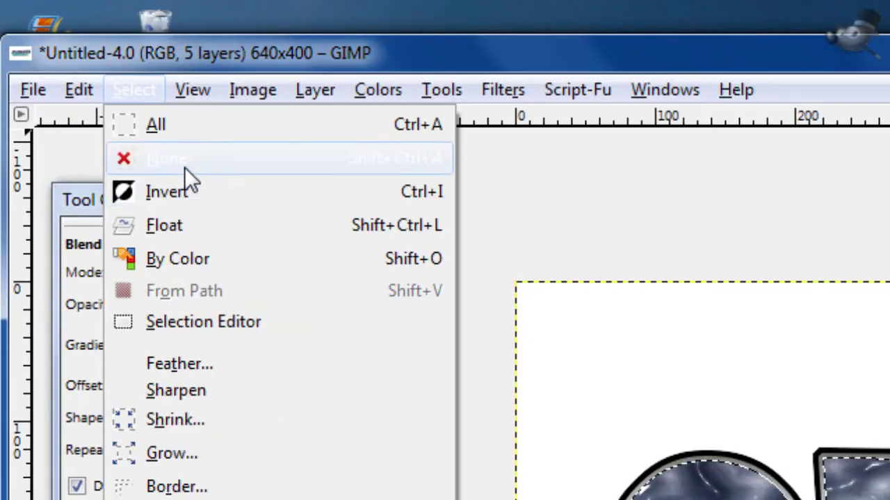
Step: Deselect, hide the Background, and merge the visible letter layers into one New Layer
click(182, 168)
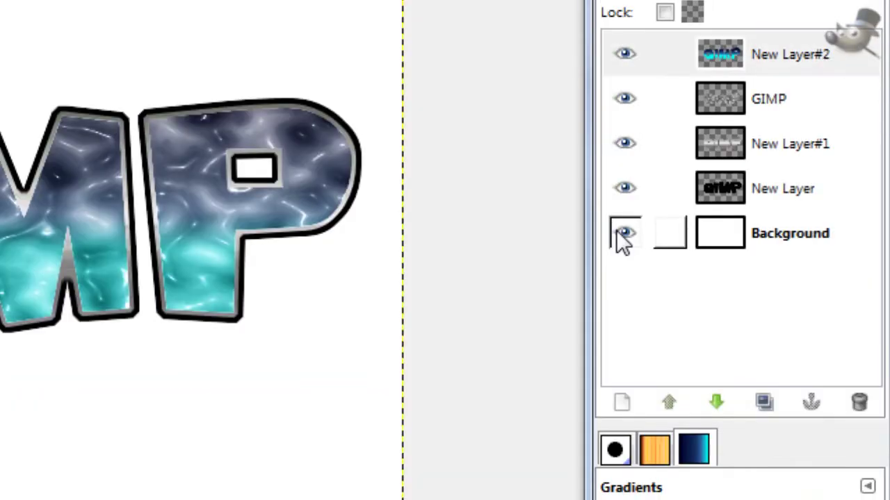
click(624, 233)
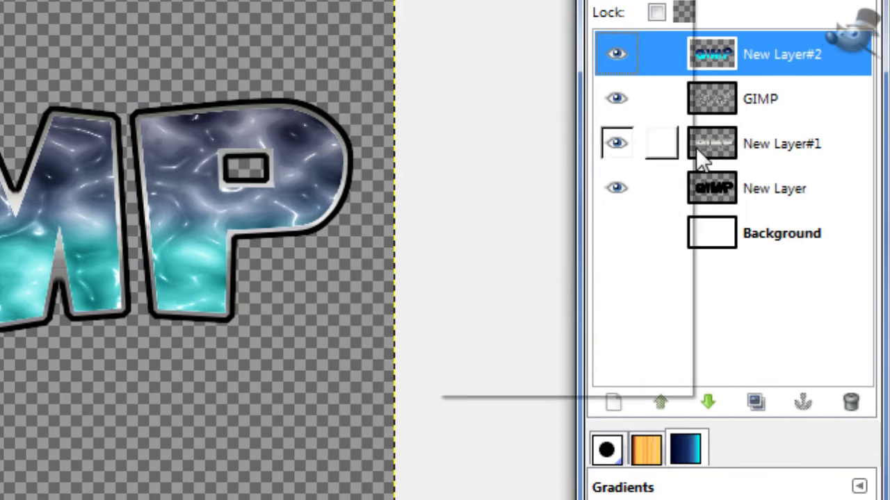
right_click(702, 145)
click(549, 240)
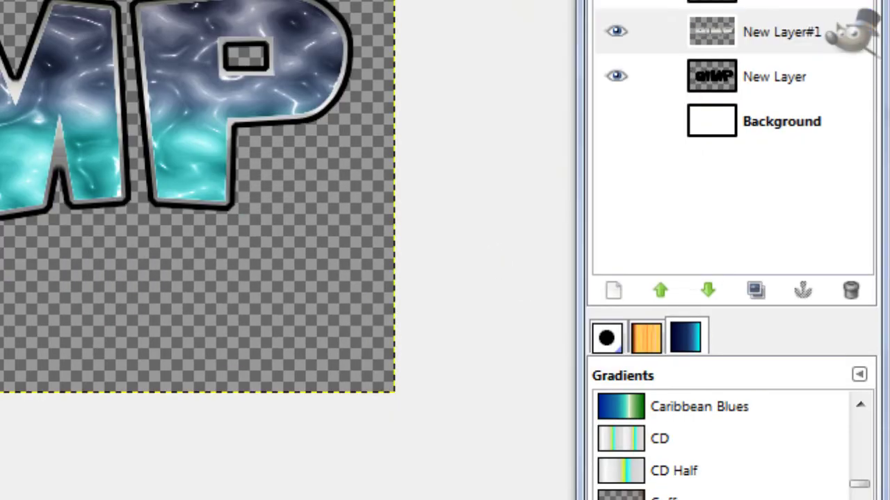
click(35, 136)
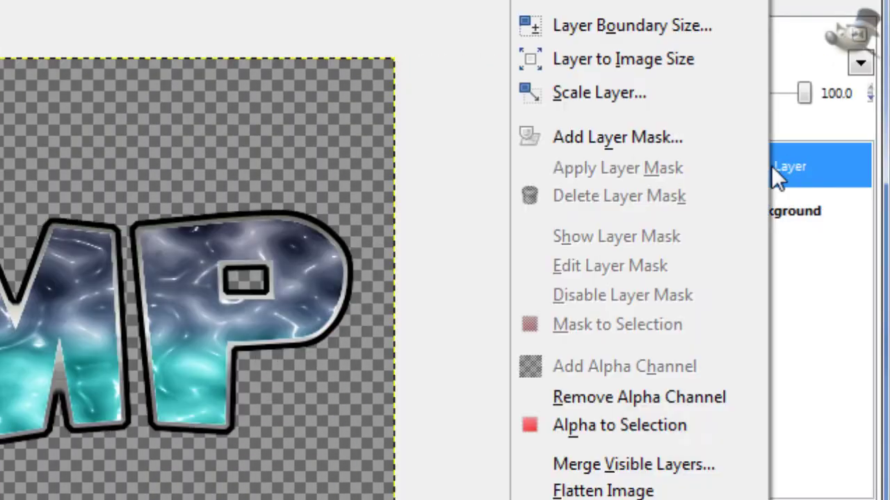
click(857, 185)
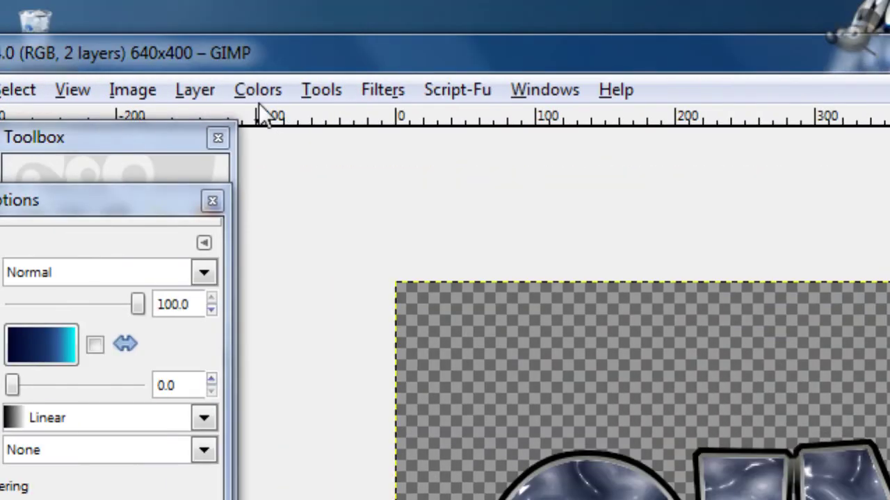
Step: Autocrop New Layer, centre it horizontally and vertically, and resize it to image size
click(76, 90)
click(148, 499)
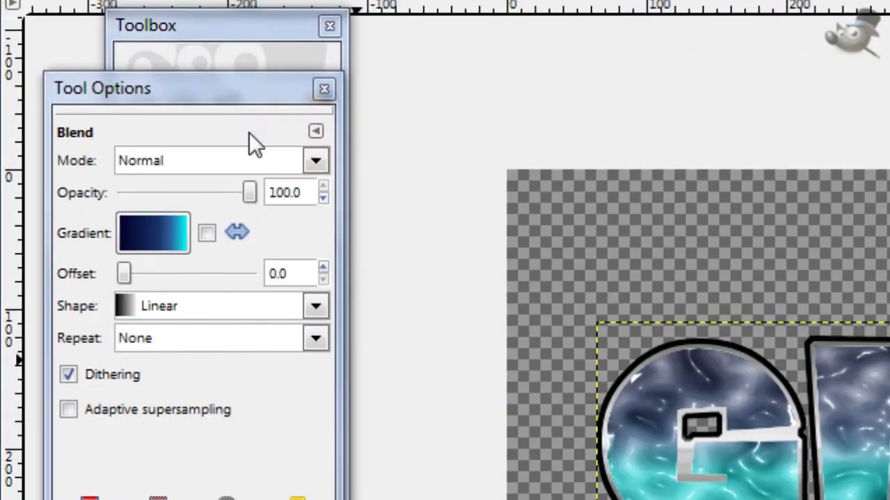
click(233, 66)
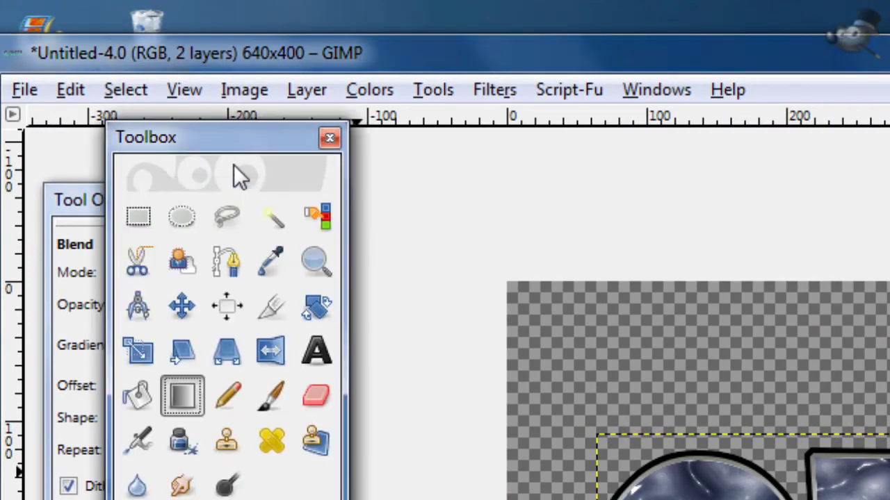
click(222, 196)
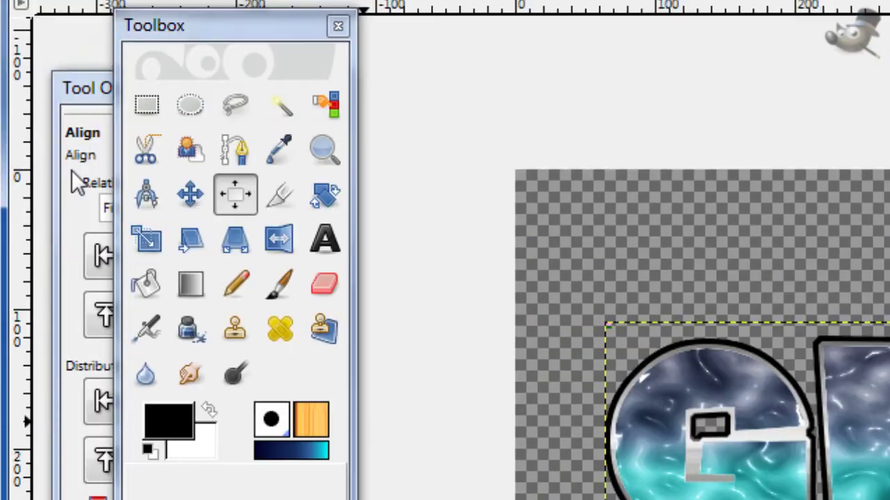
click(71, 174)
click(173, 267)
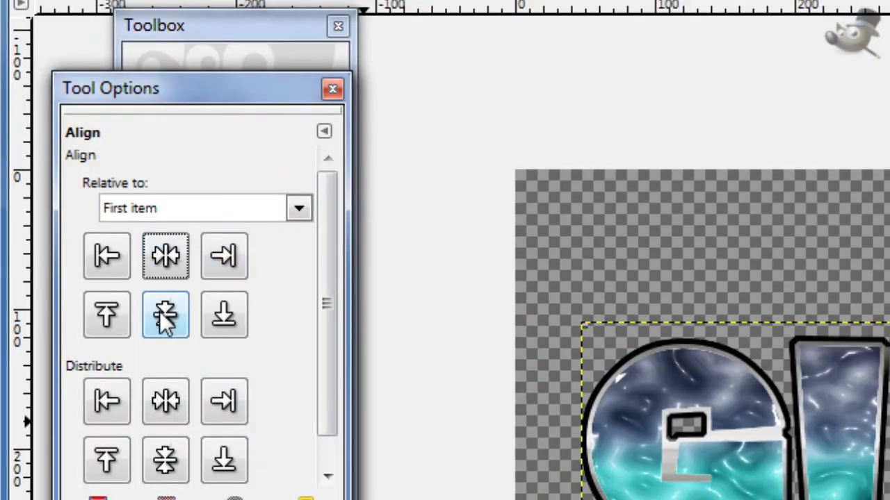
click(161, 312)
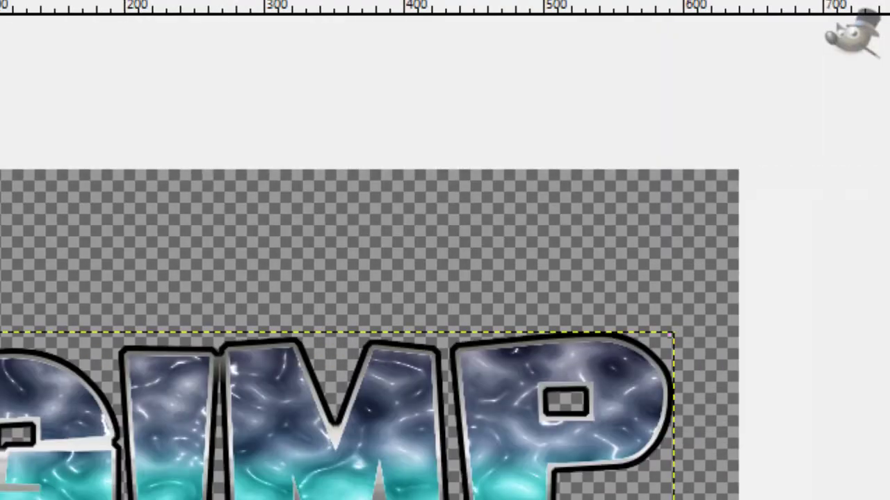
right_click(671, 283)
click(500, 170)
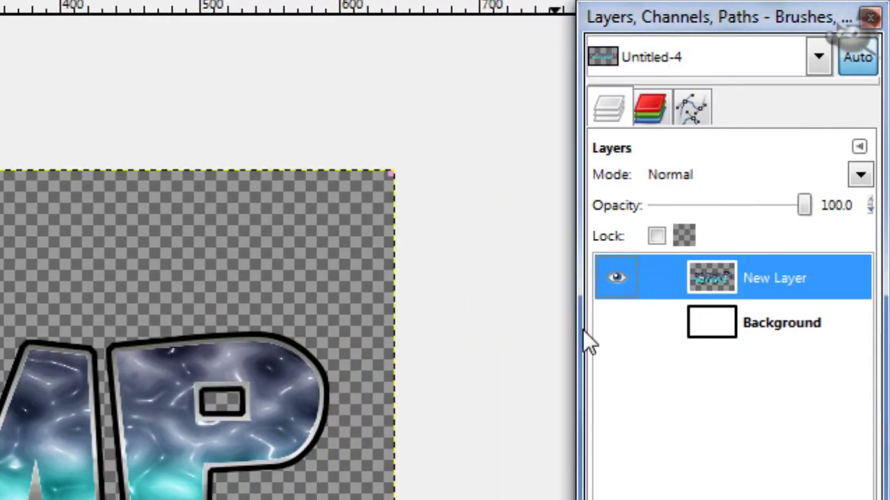
Step: Show the Background layer again and set foreground to teal 1693a2 and background to navy 002557
click(753, 325)
click(616, 322)
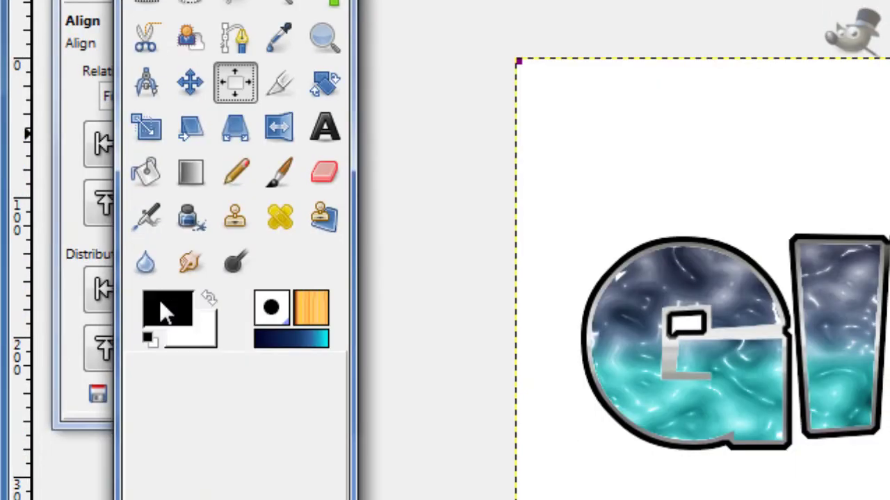
click(159, 300)
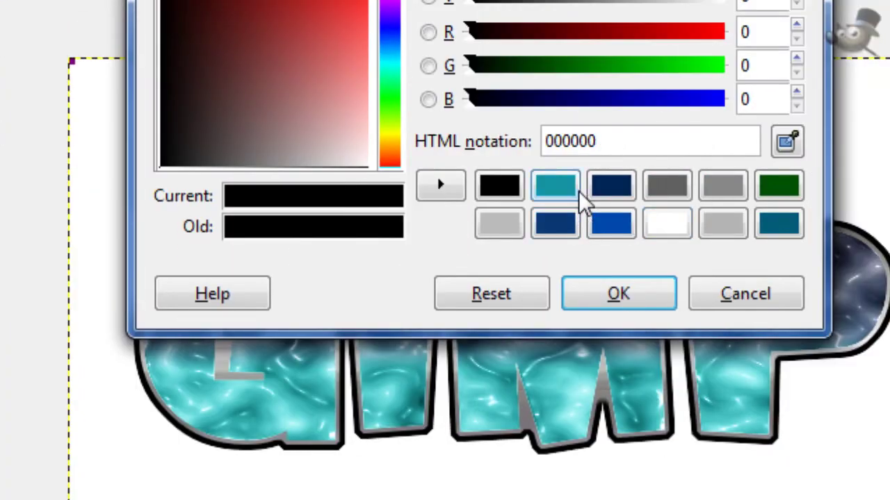
click(614, 184)
click(616, 294)
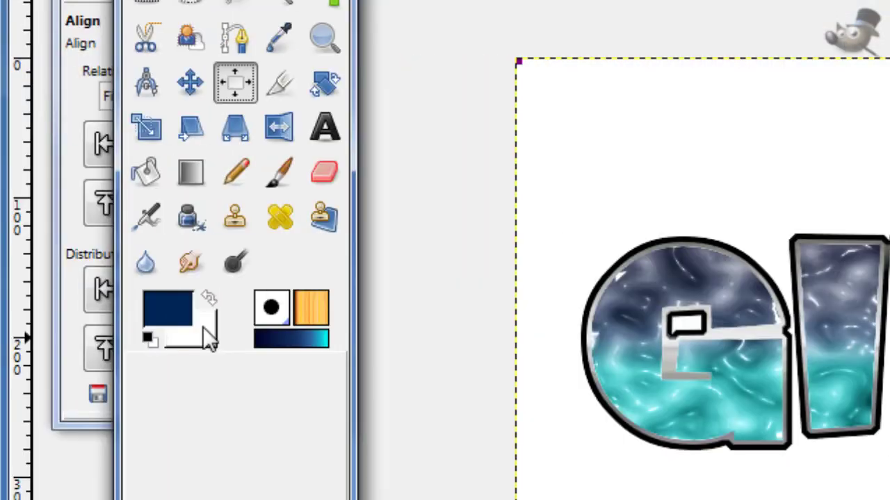
click(169, 308)
click(832, 185)
click(615, 299)
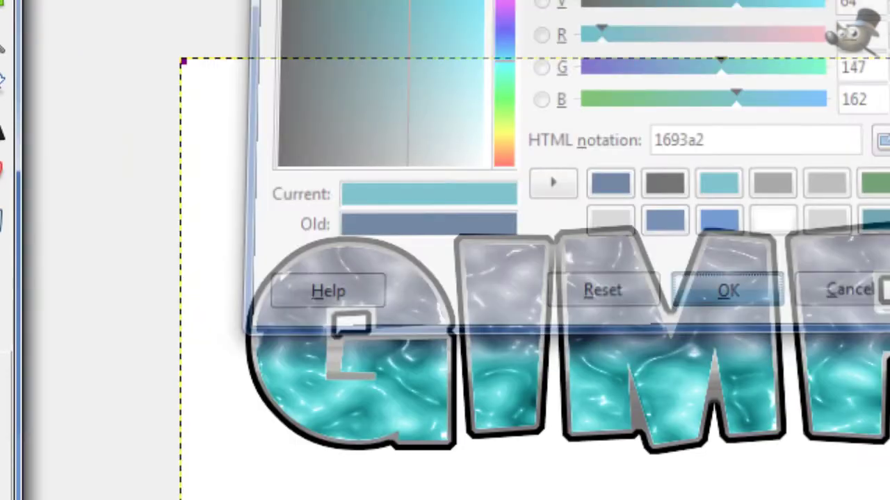
click(199, 335)
click(667, 187)
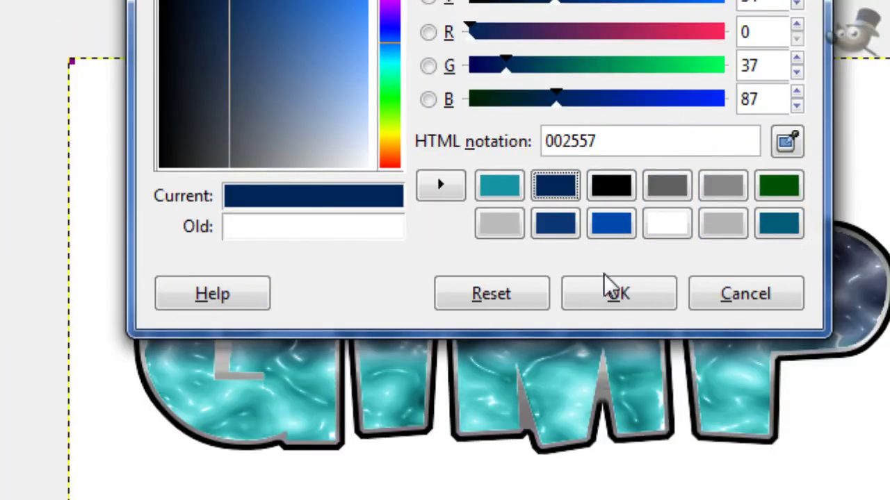
click(722, 292)
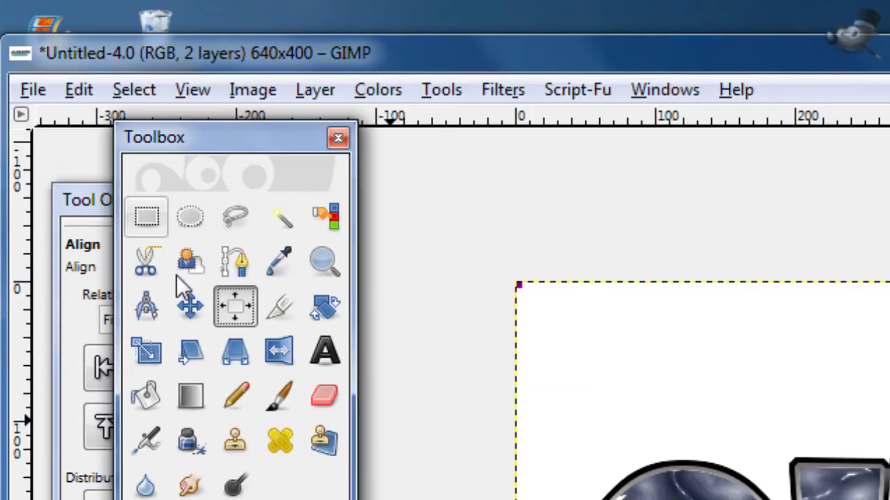
Step: Select the Blend tool and confirm the foreground 1693a2 and background 002557 colours
click(190, 395)
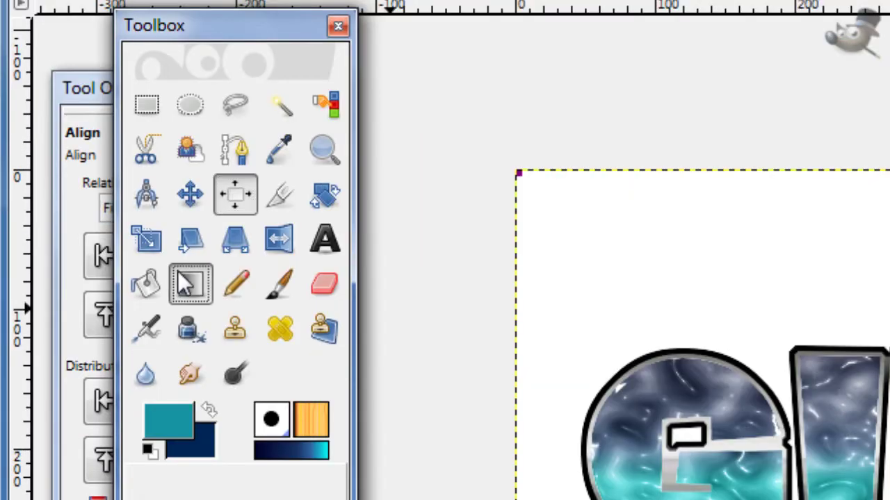
click(88, 223)
click(211, 147)
click(173, 314)
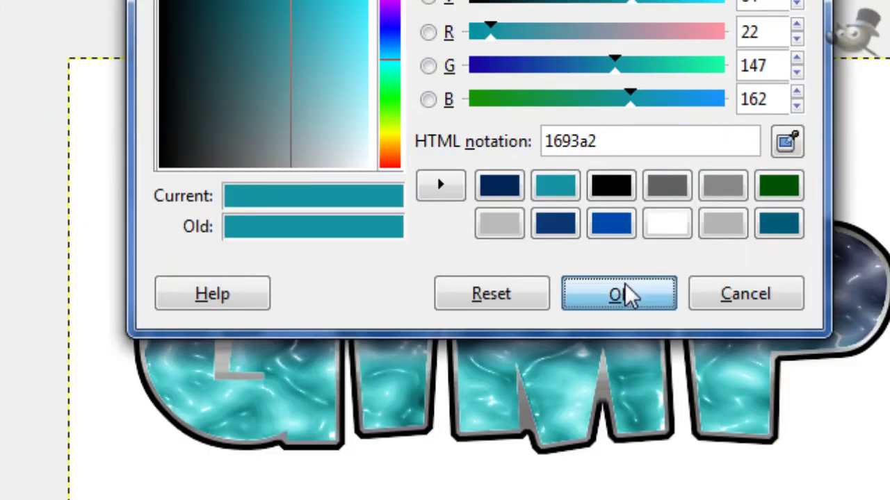
click(620, 405)
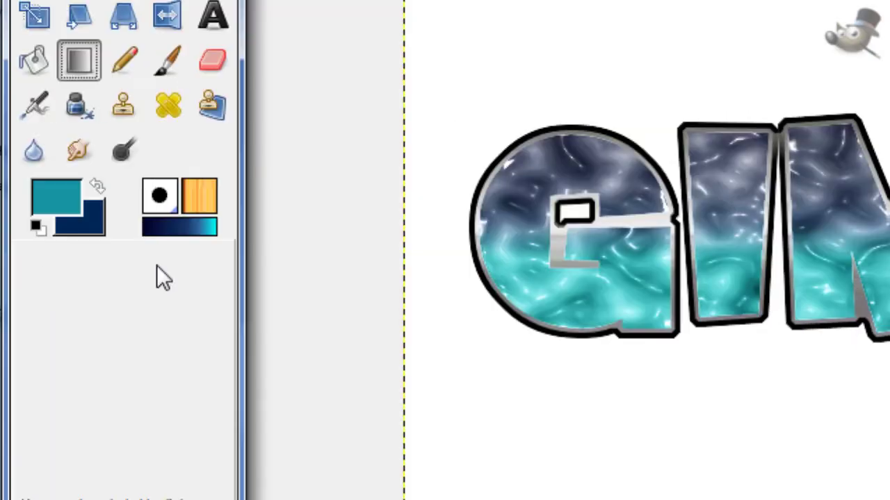
click(199, 229)
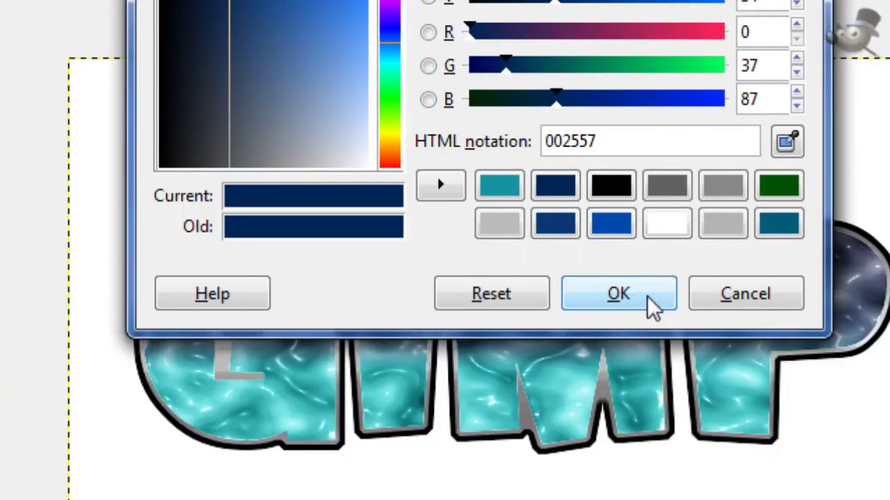
click(649, 410)
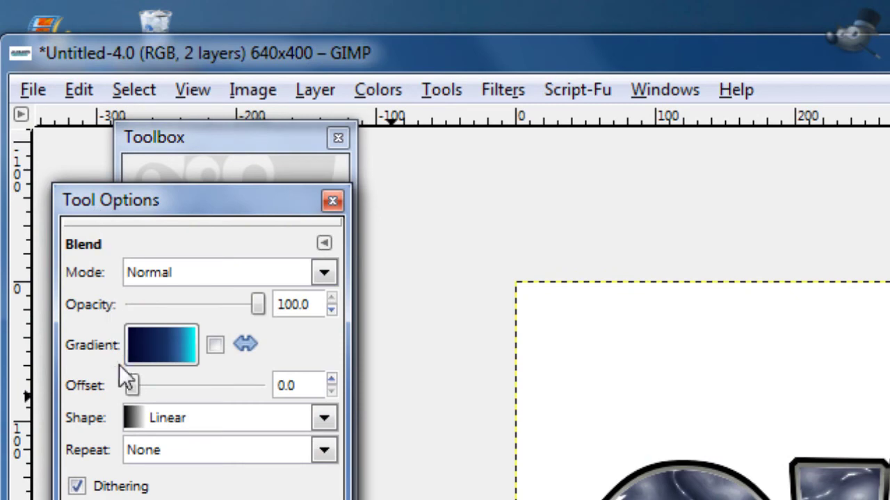
Step: Set the Blend tool to the FG to BG (RGB) gradient with Radial shape
click(144, 347)
scroll(365, 449, up, 5)
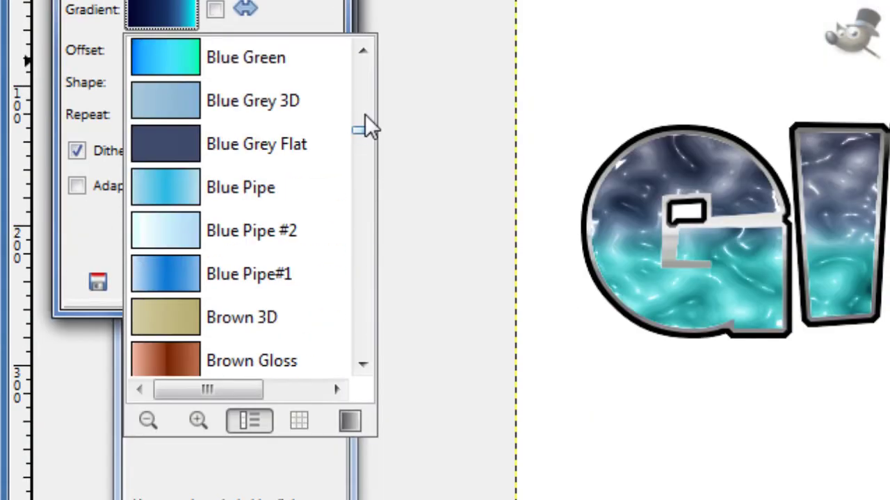
scroll(366, 117, up, 4)
click(226, 149)
click(236, 83)
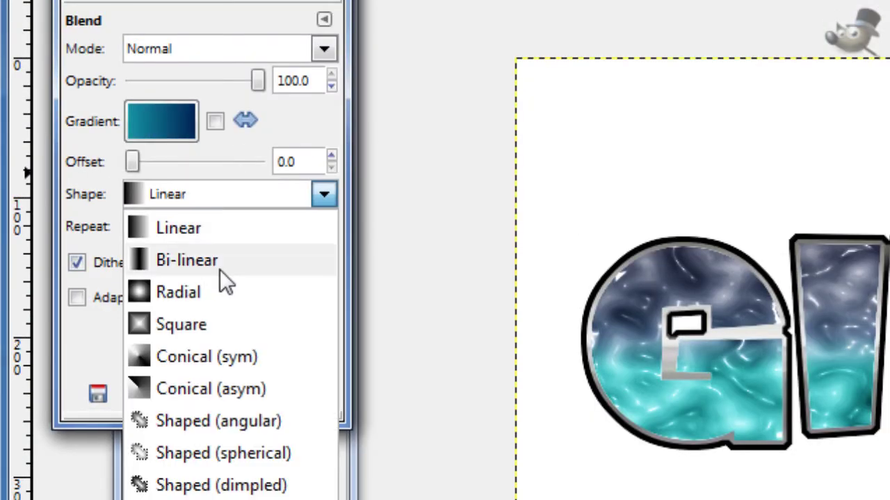
click(210, 297)
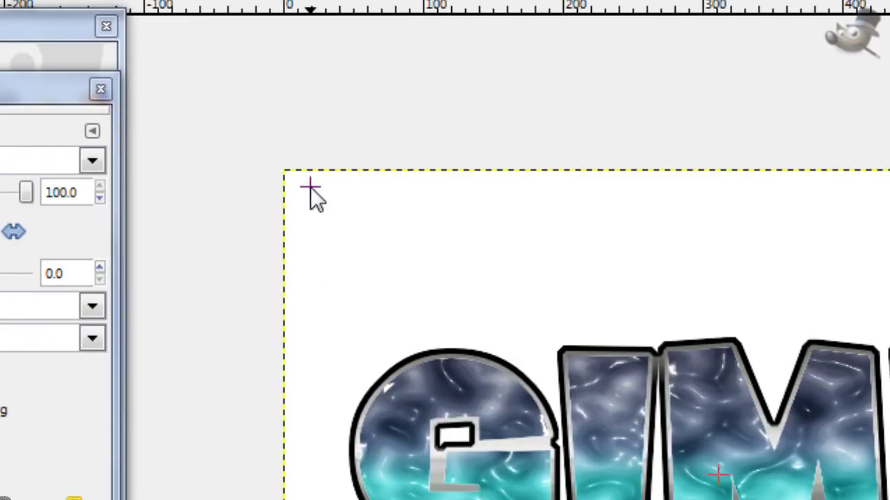
Step: Drag a teal-to-navy radial gradient across the Background and add a new empty layer
drag(718, 474, 281, 171)
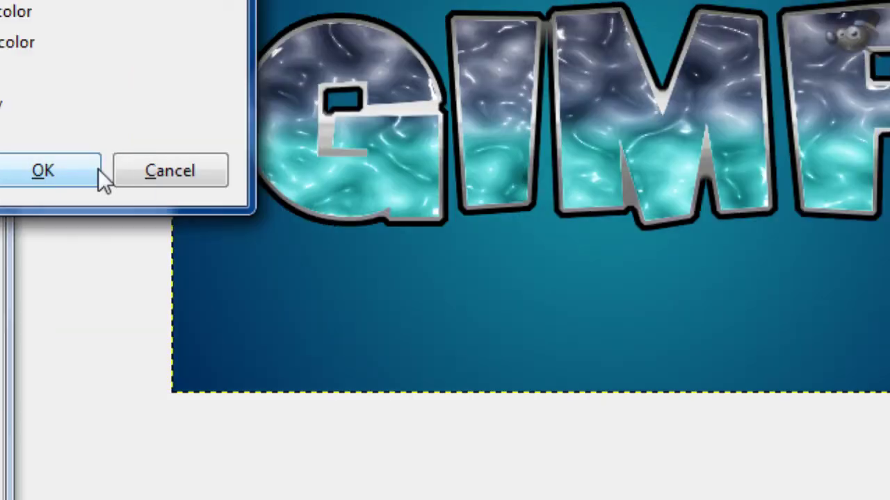
click(97, 175)
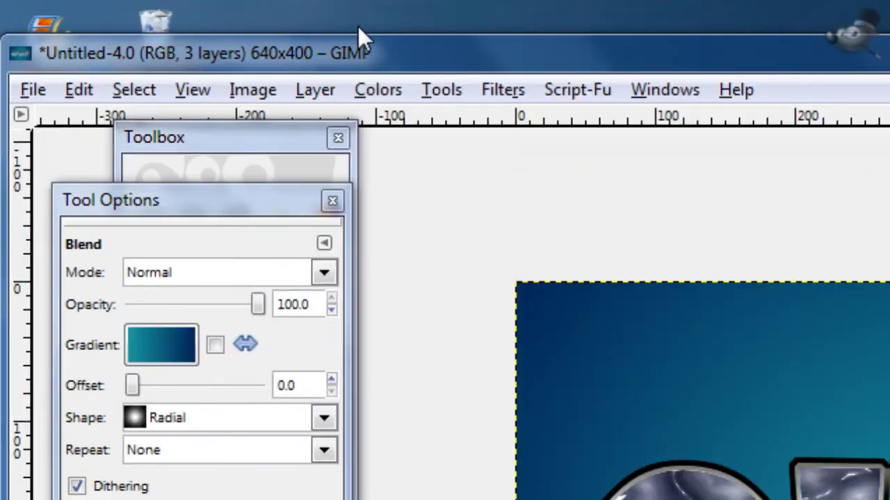
Step: Apply vertical Blinds with displacement 50 and 7 segments, then make New Layer#1 active
click(480, 89)
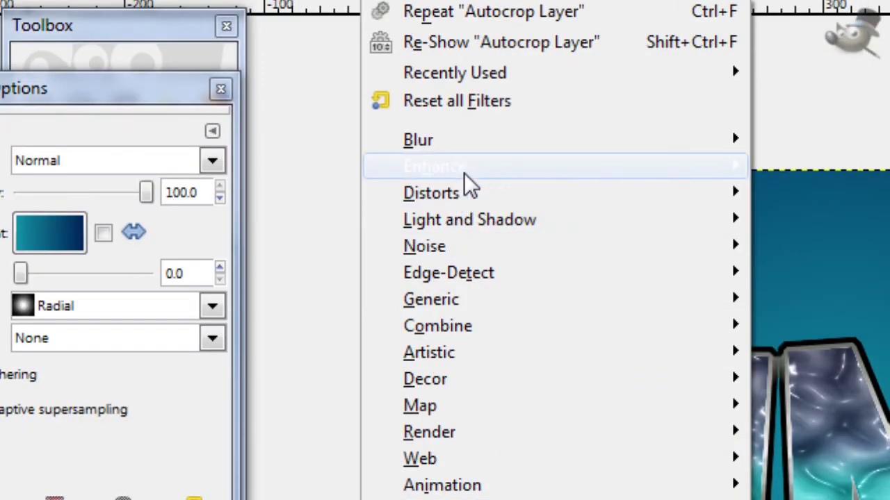
mouse_move(842, 306)
click(843, 201)
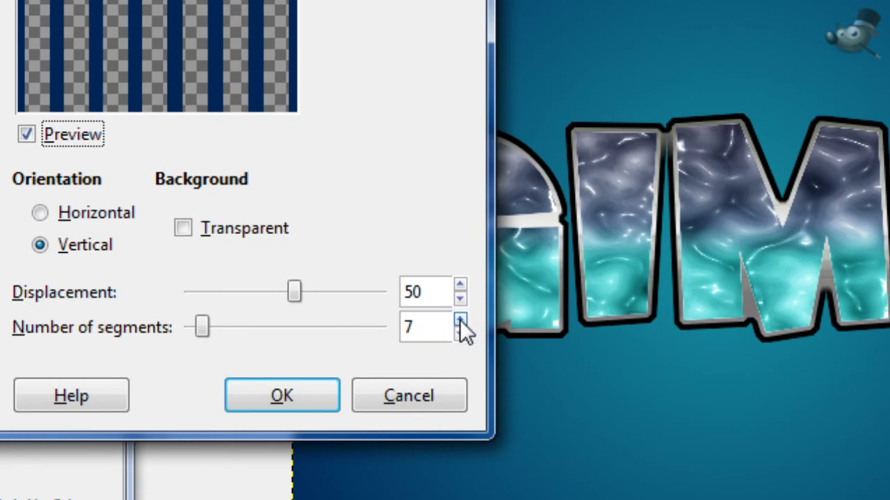
click(427, 327)
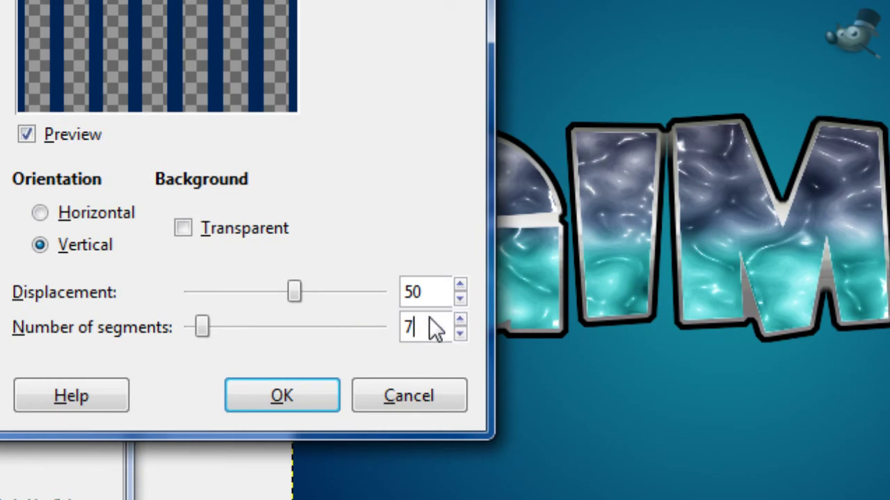
drag(428, 326, 406, 335)
click(421, 295)
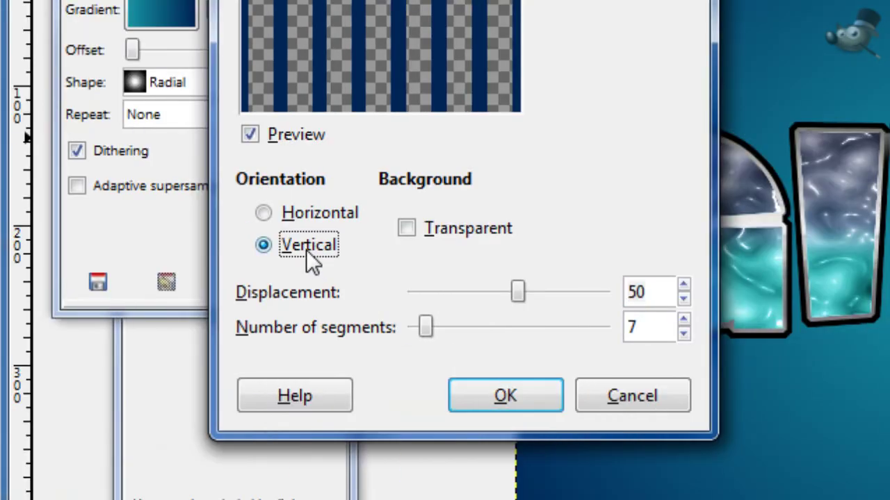
click(85, 247)
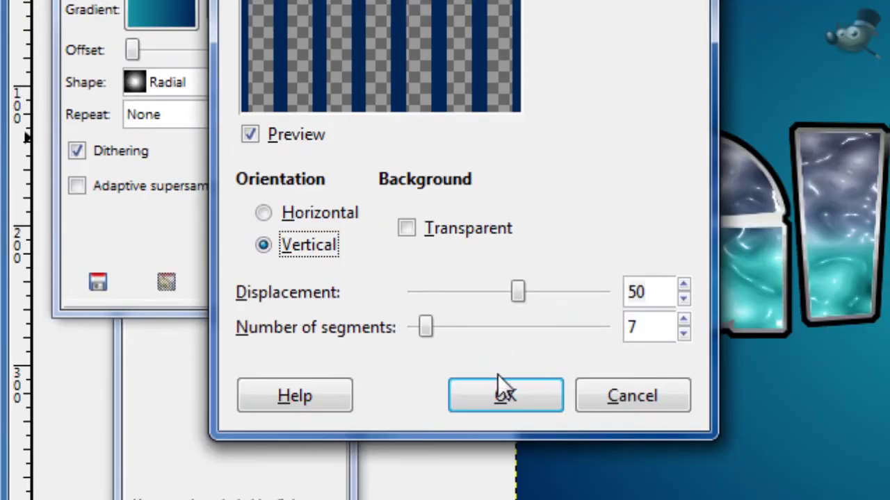
click(502, 389)
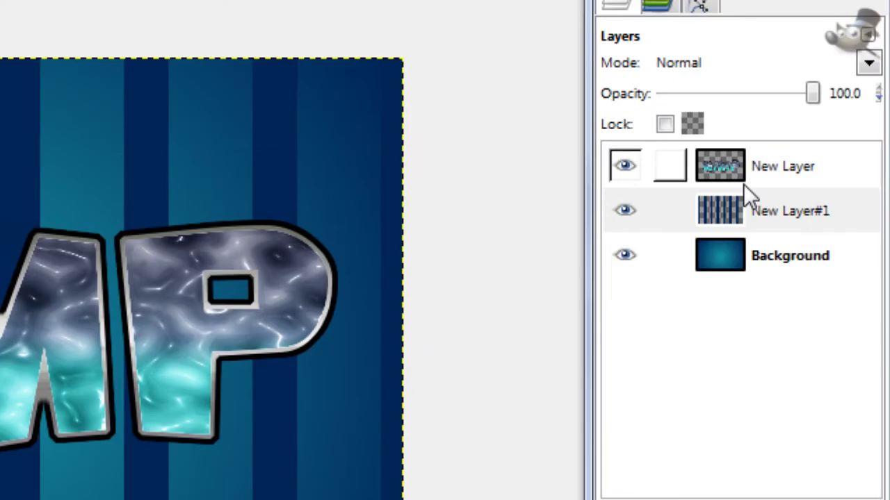
click(759, 210)
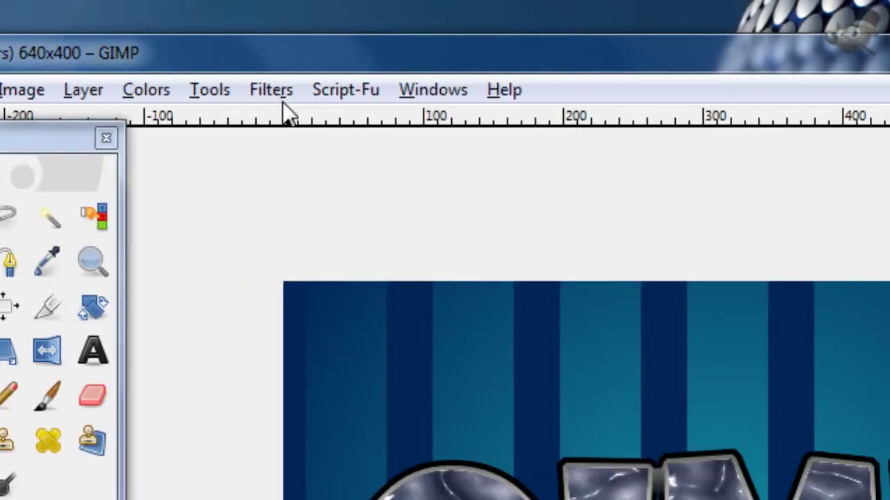
click(274, 90)
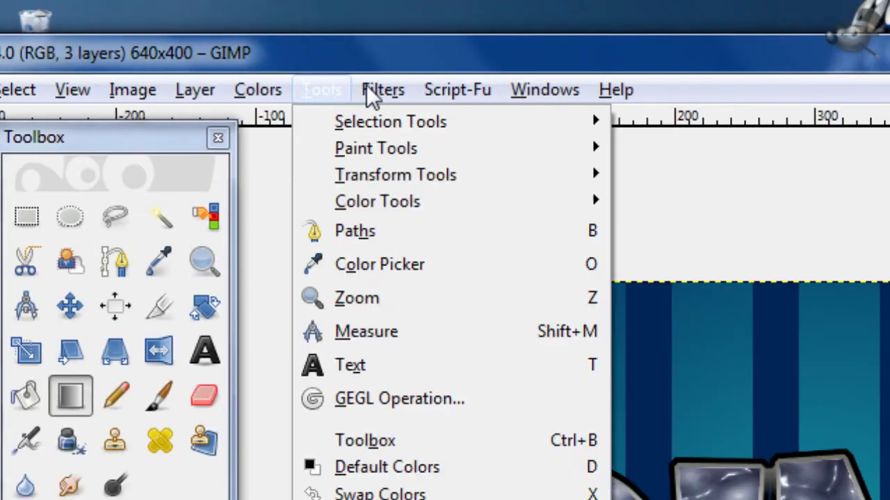
Step: Apply Polar Coordinates with circle depth 0 and offset angle 359, keeping To polar checked
mouse_move(373, 96)
mouse_move(444, 306)
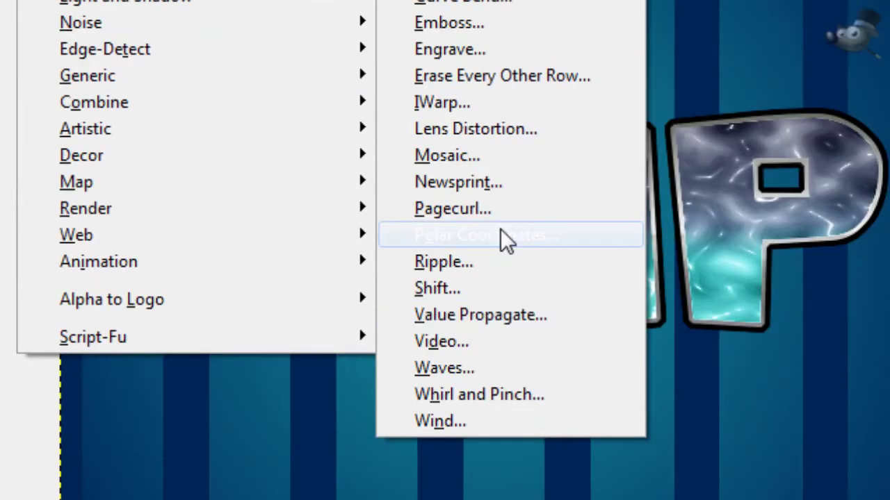
click(506, 239)
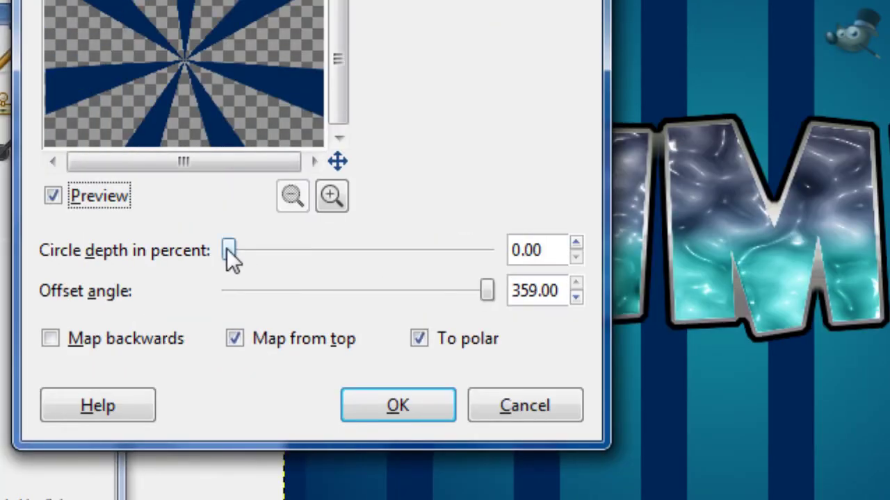
click(226, 248)
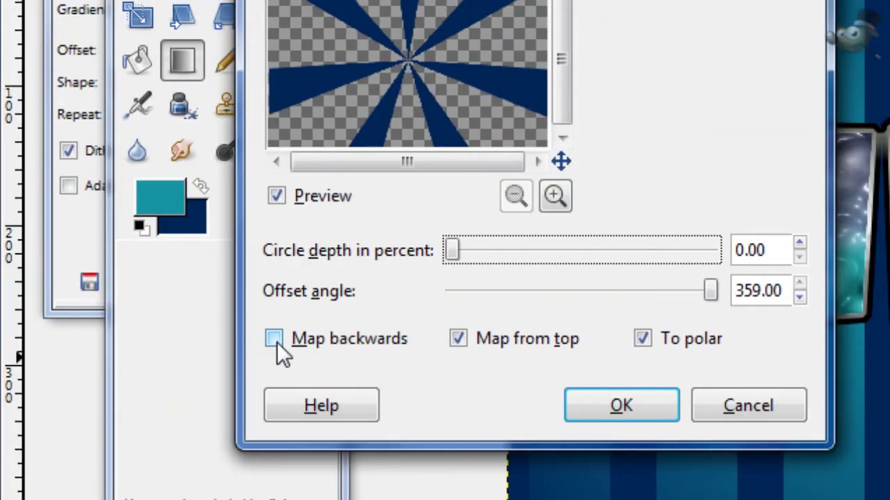
click(278, 346)
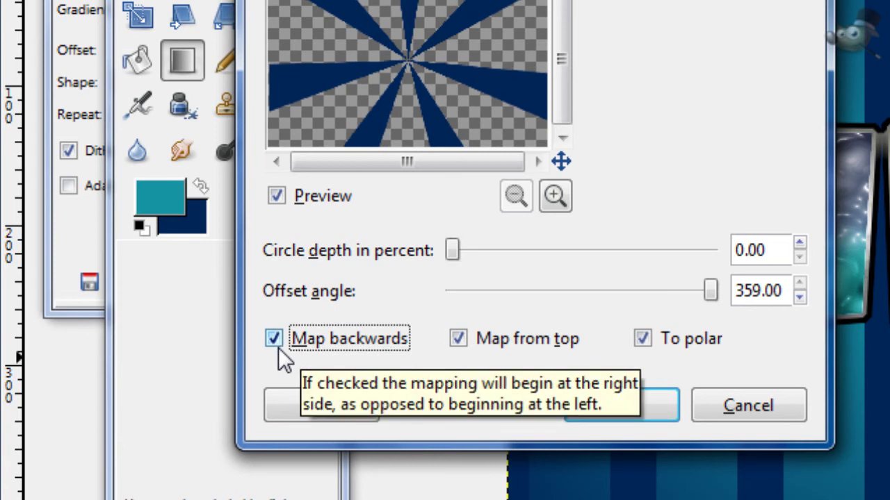
click(278, 347)
click(477, 341)
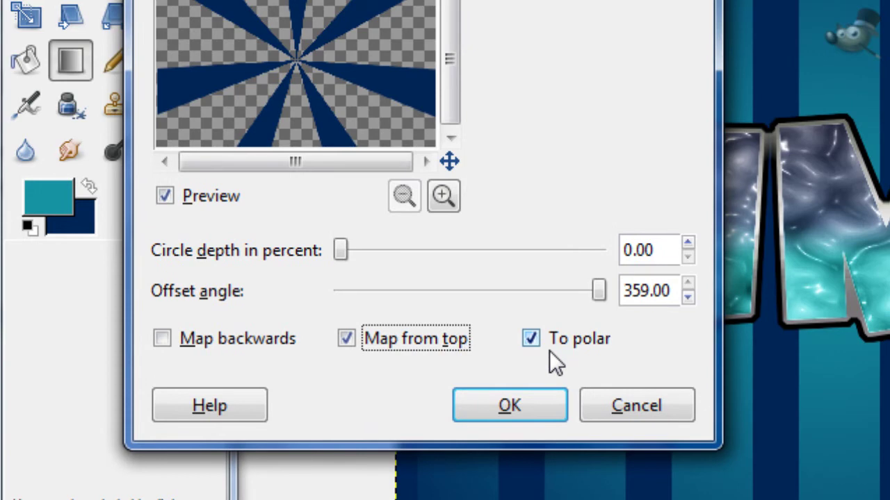
click(662, 342)
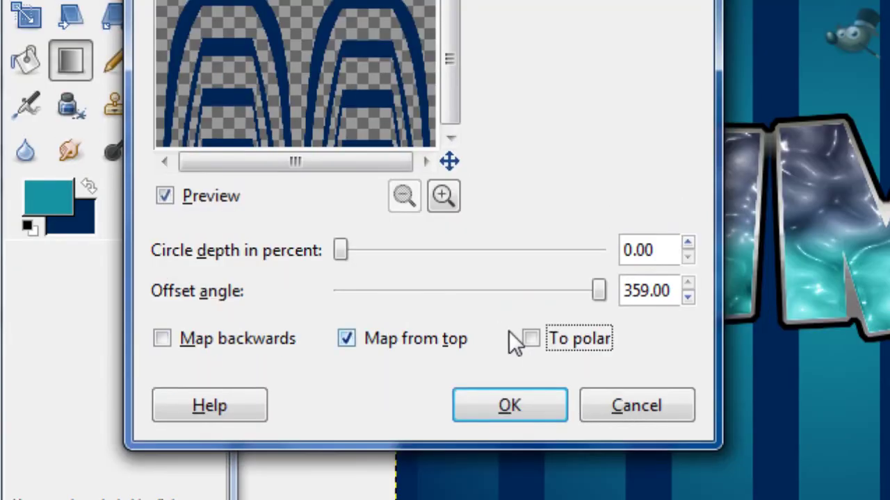
click(533, 339)
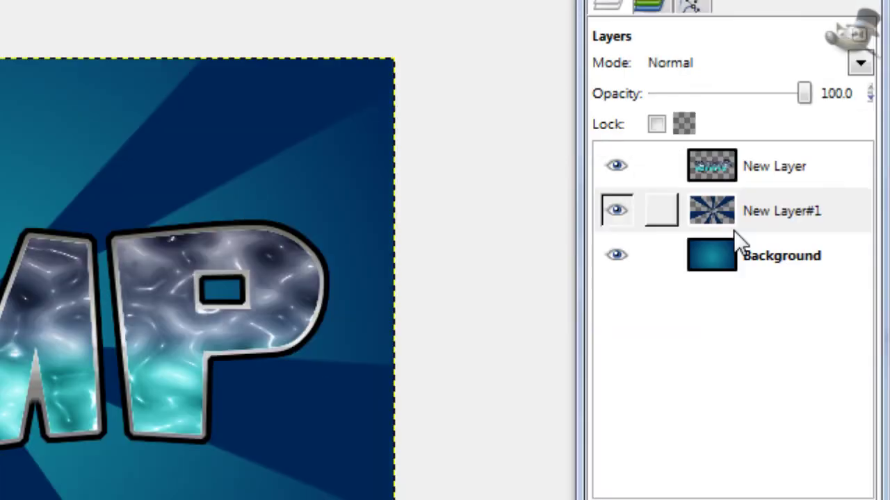
Step: Add a white layer mask to New Layer#1 and turn its alpha into a selection
right_click(739, 219)
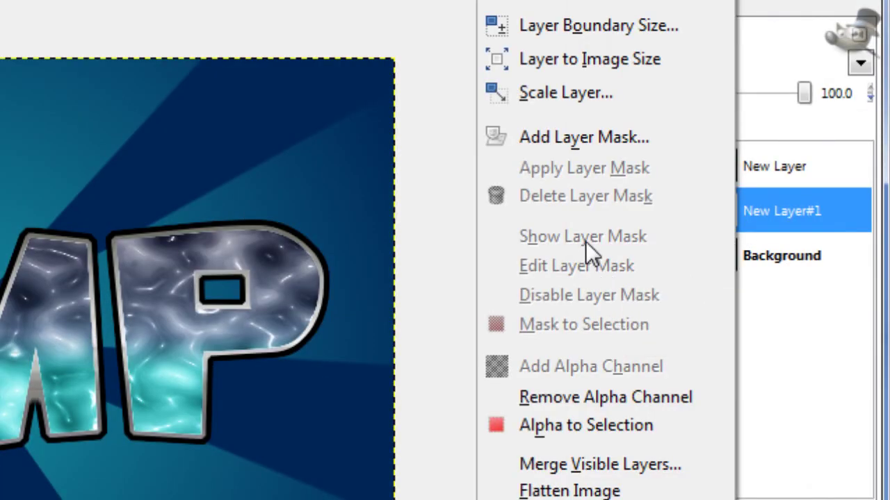
click(566, 137)
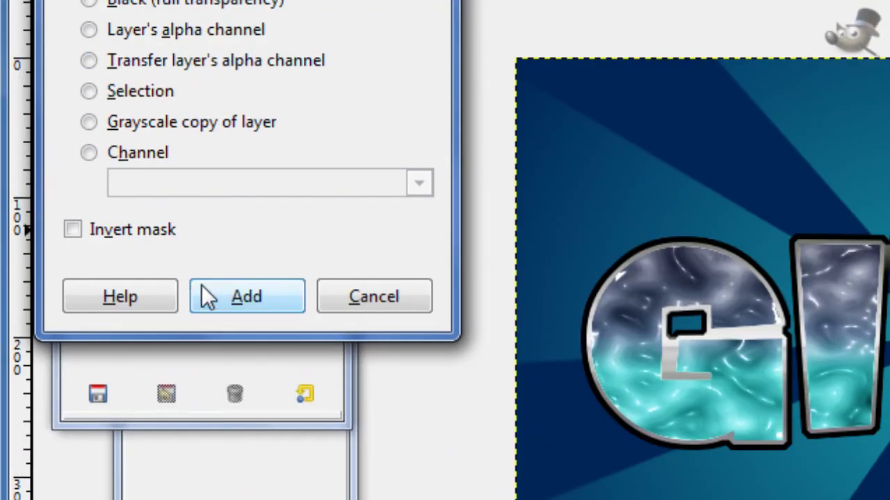
click(247, 297)
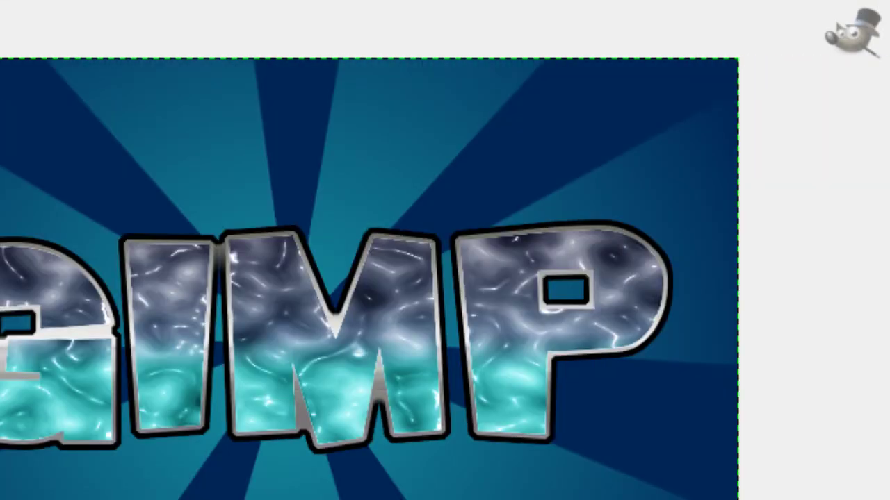
right_click(730, 98)
click(576, 317)
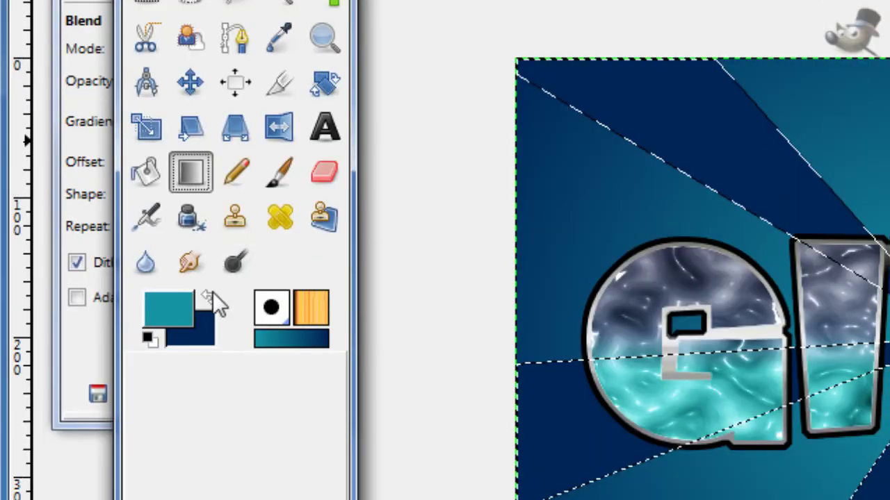
Step: Bucket fill several of the dark rays on New Layer#1 with teal
click(146, 171)
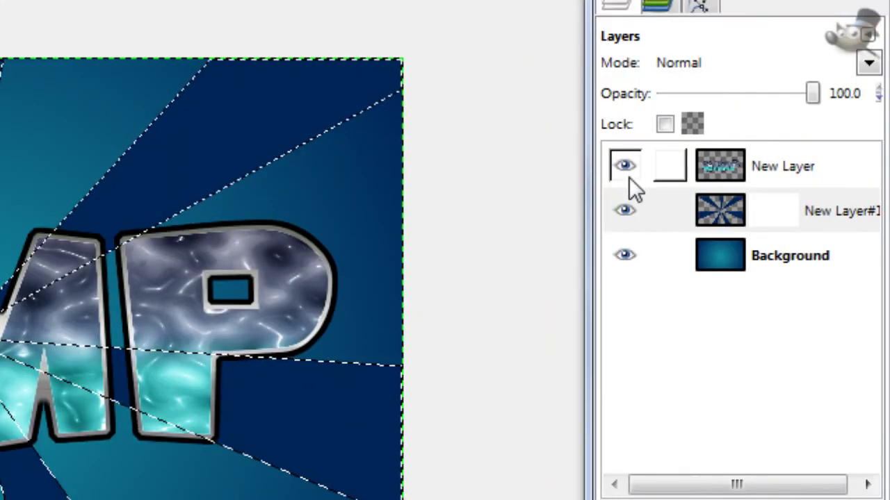
click(874, 209)
double_click(705, 212)
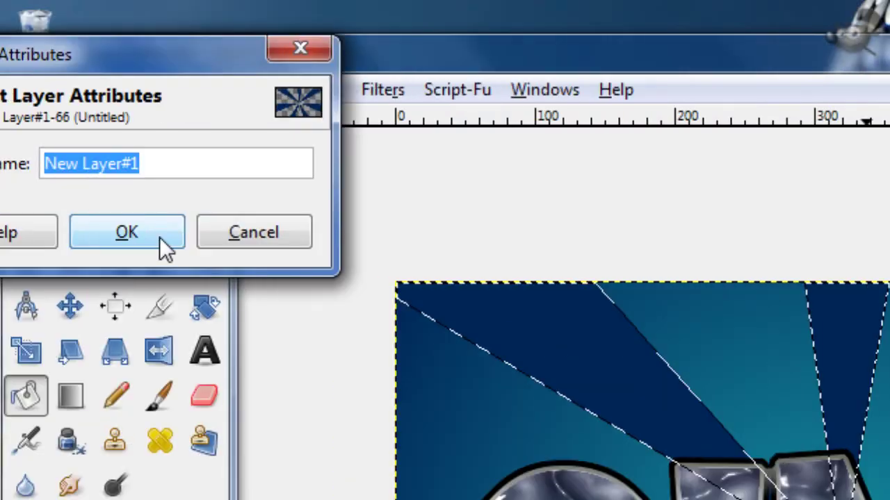
click(159, 238)
click(612, 375)
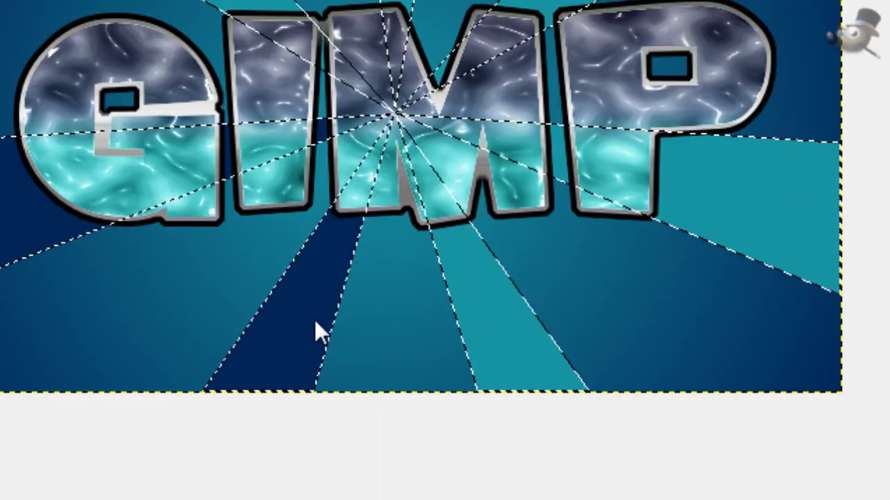
click(195, 341)
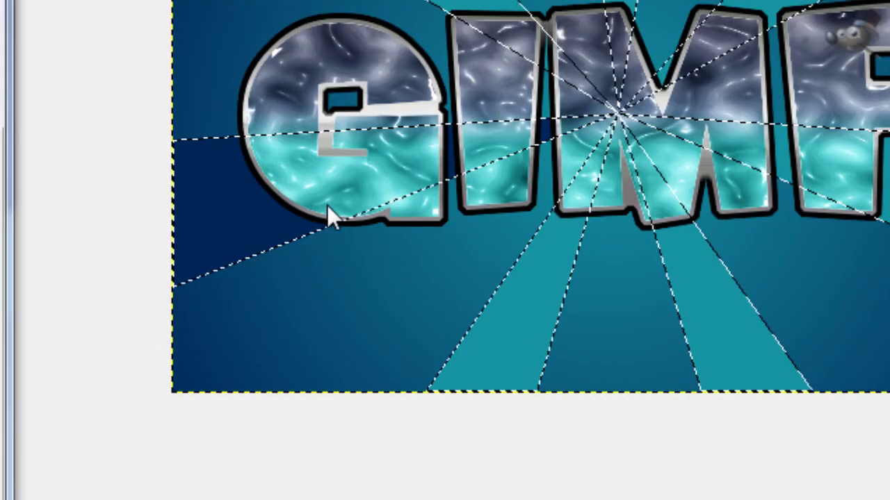
click(288, 199)
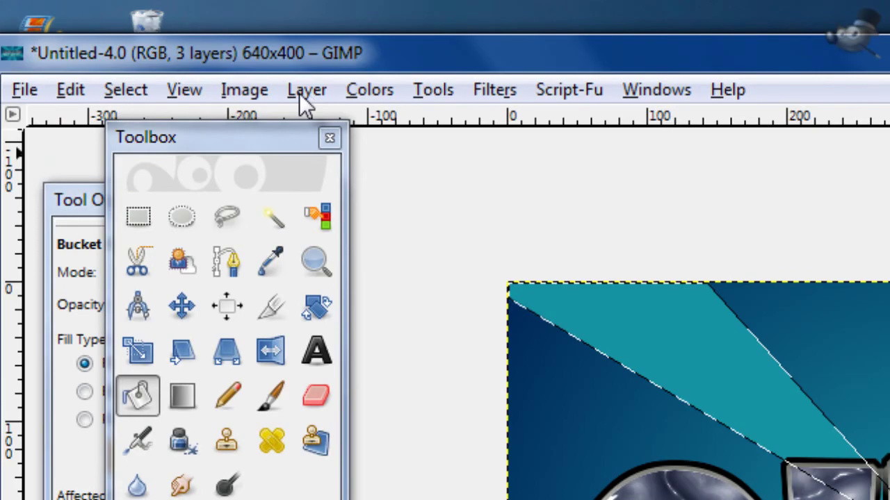
Step: Clear the selection, target New Layer#1, and reset colours to default black and white
click(126, 0)
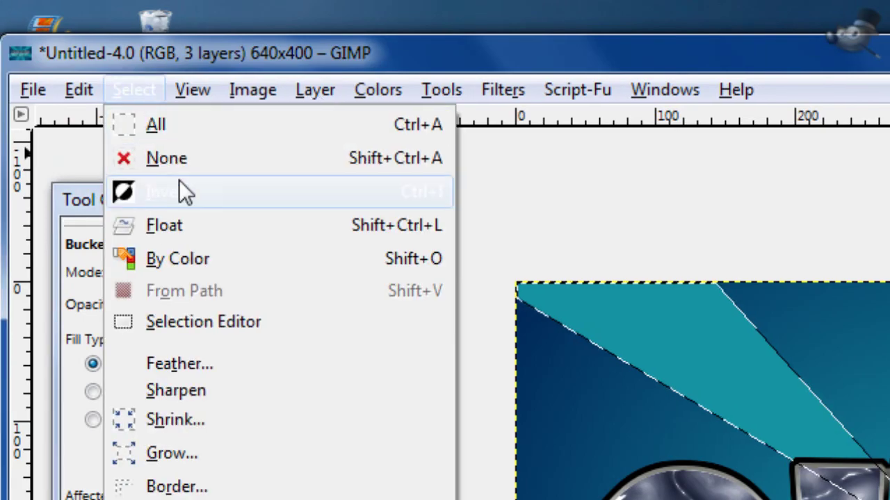
click(179, 59)
click(753, 331)
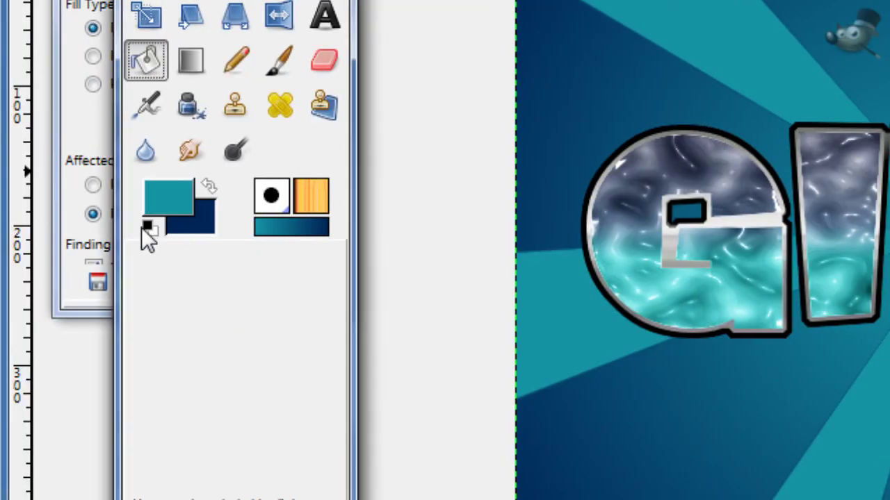
click(142, 228)
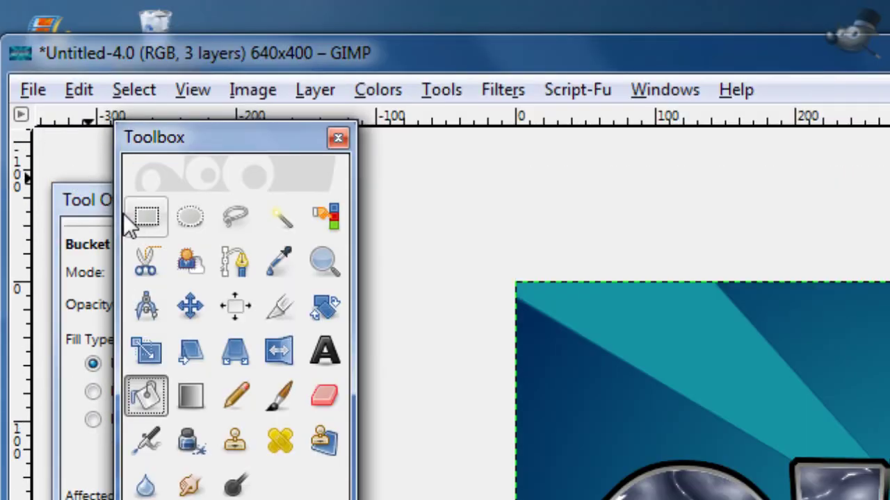
Step: Draw a reversed radial gradient from the letters toward the top-left corner
click(104, 20)
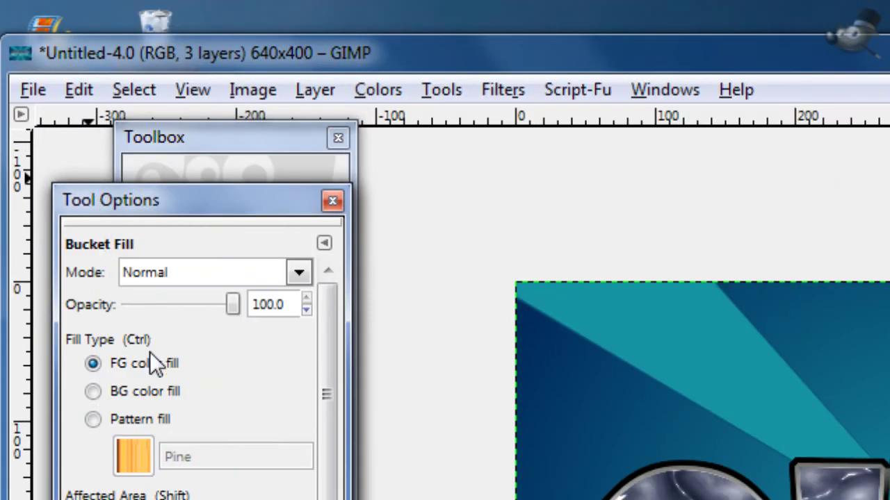
click(138, 0)
click(191, 396)
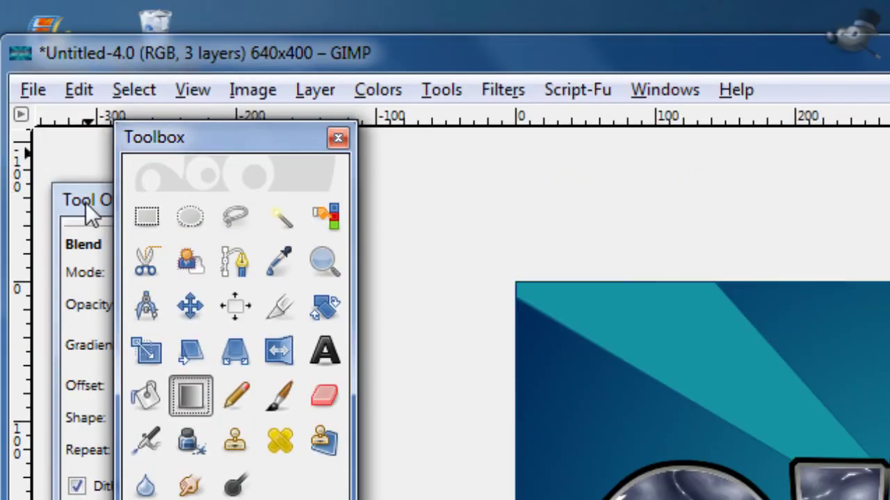
click(109, 221)
click(187, 346)
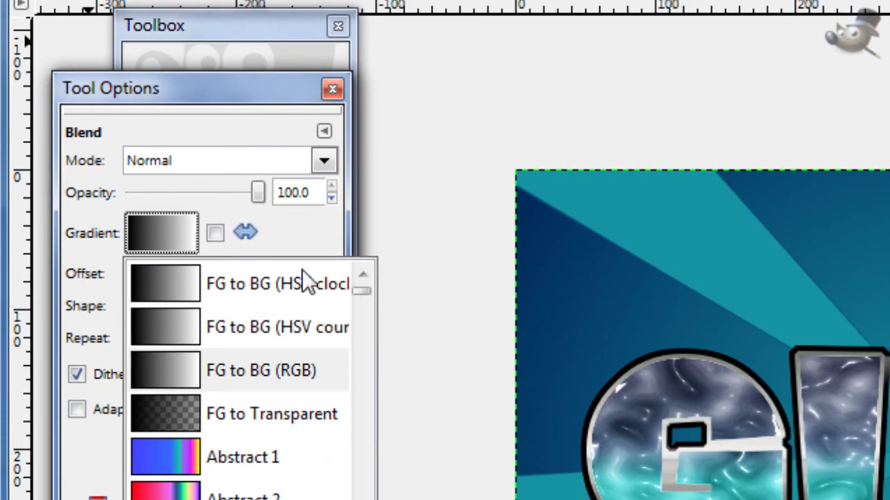
click(302, 224)
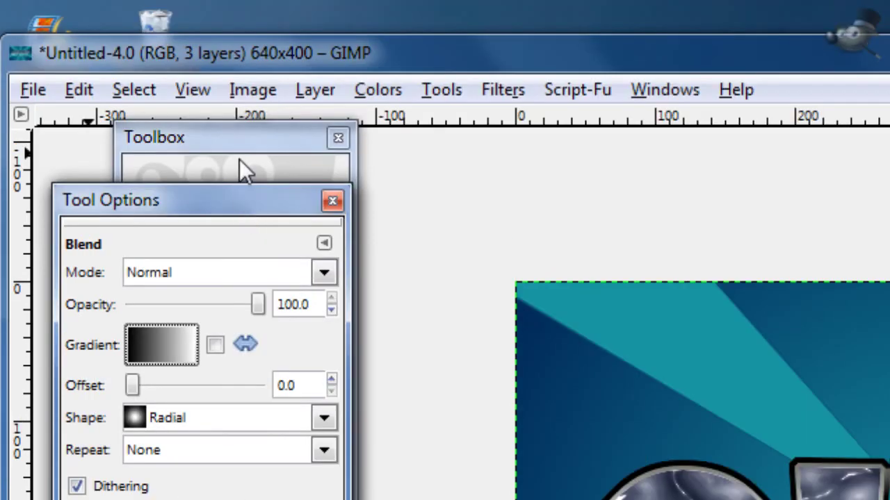
click(242, 56)
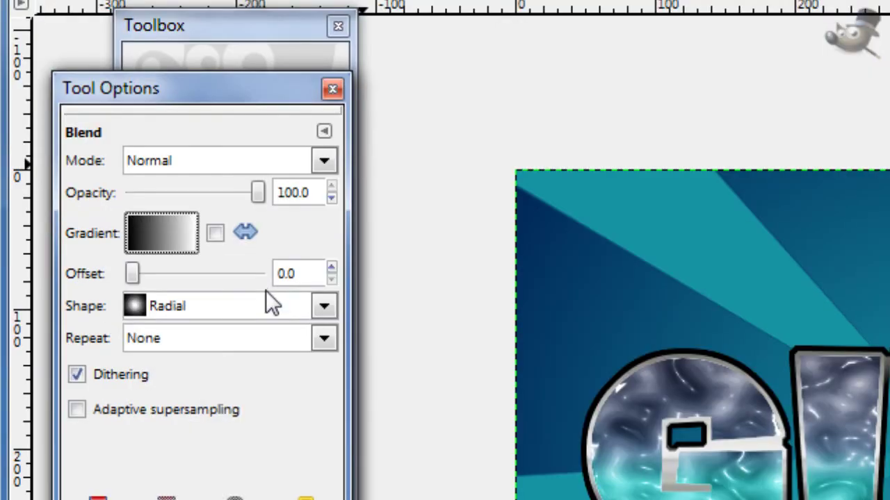
click(215, 232)
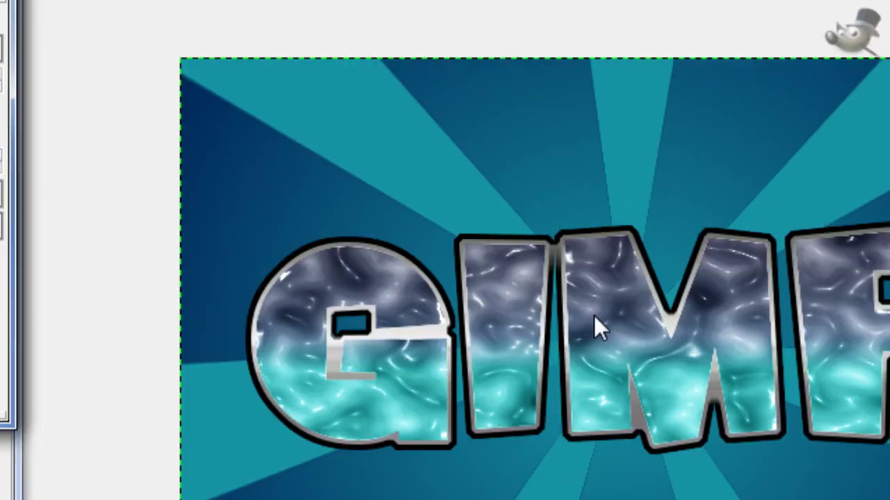
drag(889, 425, 533, 147)
drag(311, 148, 306, 160)
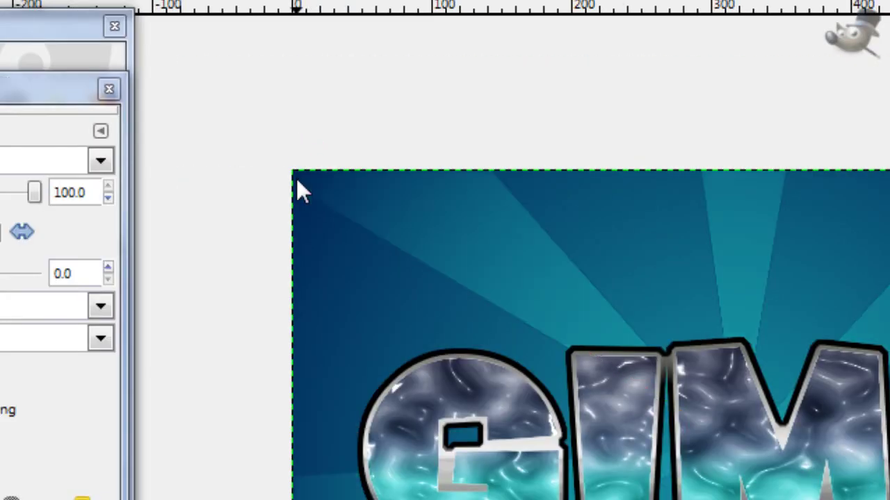